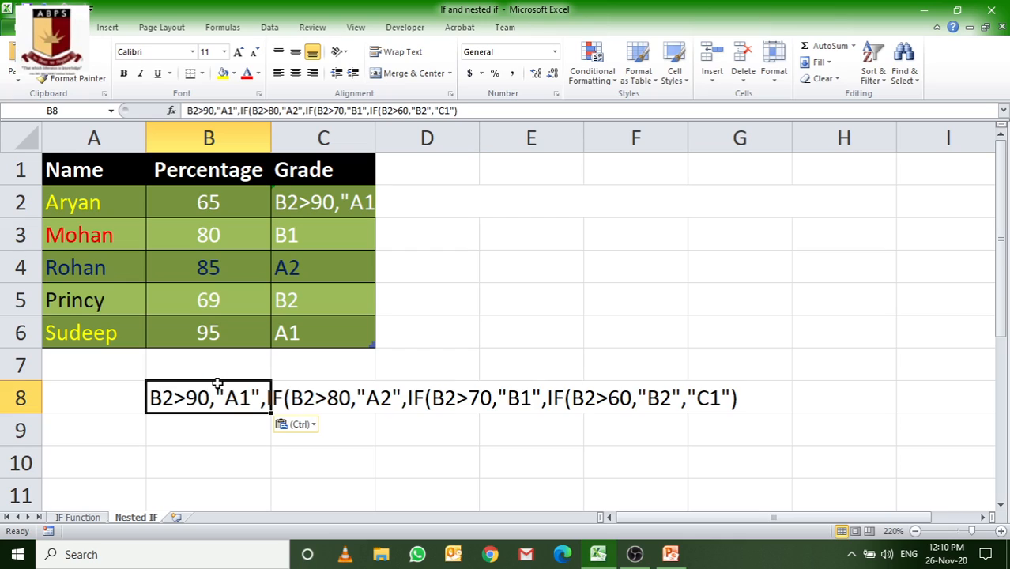
Step: Replace the copied formula text in cell B8 with the grade label A1
{"action": "left_click", "coordinate": [277, 448]}
{"action": "left_click", "coordinate": [168, 401]}
{"action": "double_click", "coordinate": [168, 402]}
{"action": "left_click_drag", "start_coordinate": [167, 402], "coordinate": [759, 408]}
{"action": "key", "text": "Delete"}
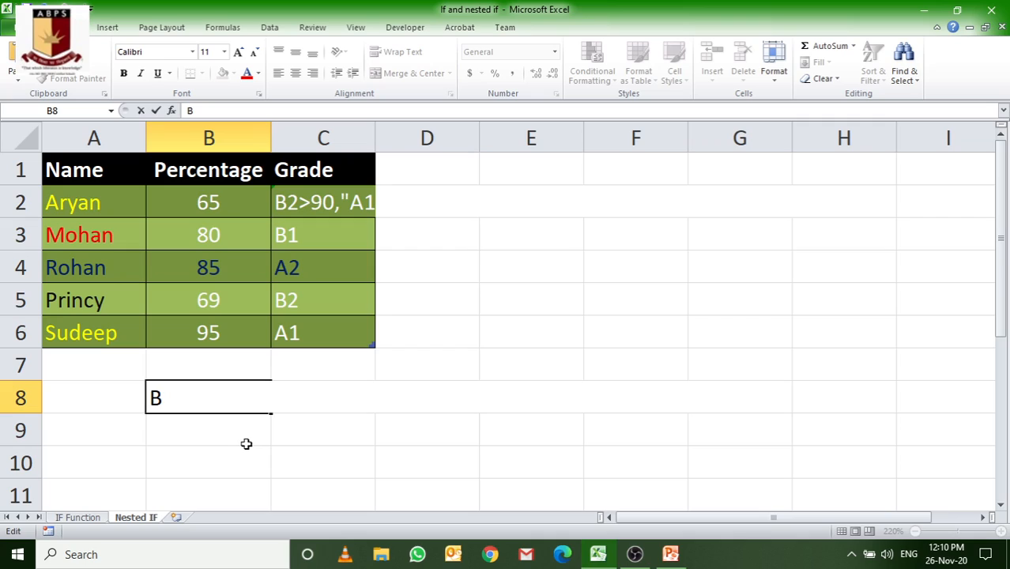
{"action": "key", "text": "BackSpace"}
{"action": "type", "text": "A1"}
{"action": "key", "text": "Return"}
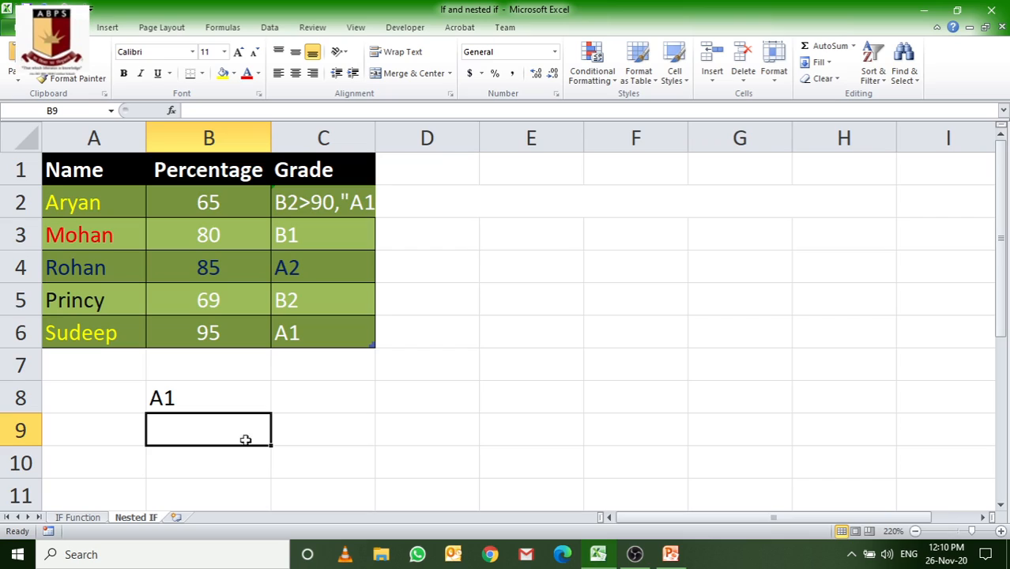
Step: Enter "90 or Above" in C8 as the range for grade A1
{"action": "left_click", "coordinate": [327, 387]}
{"action": "type", "text": "90"}
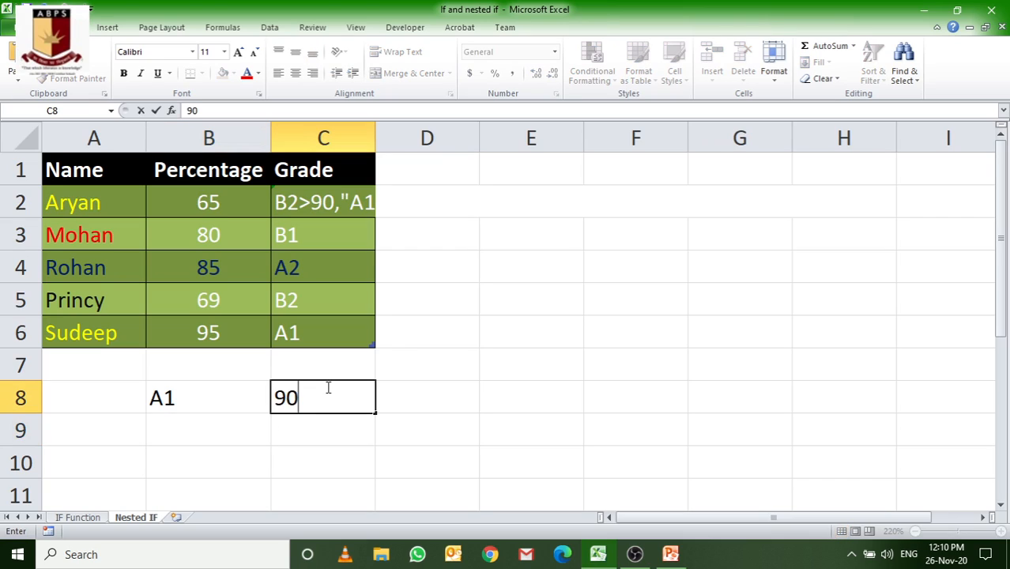
{"action": "type", "text": " or Above"}
{"action": "key", "text": "Return"}
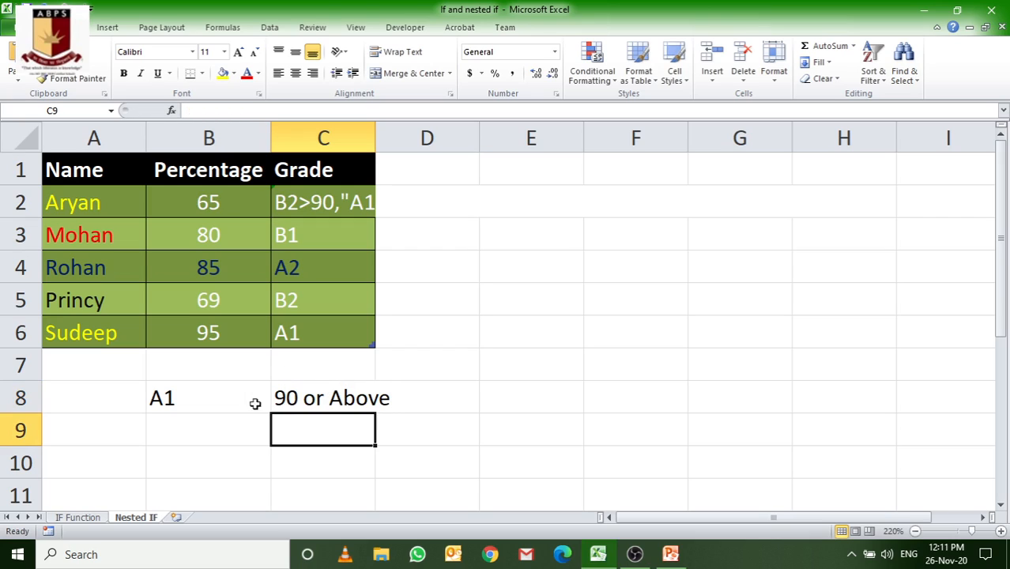
Step: Add grade A2 in B9 and fill the C8 text down to C9, editing it to read "80 or Above"
{"action": "left_click", "coordinate": [209, 427]}
{"action": "type", "text": "A2"}
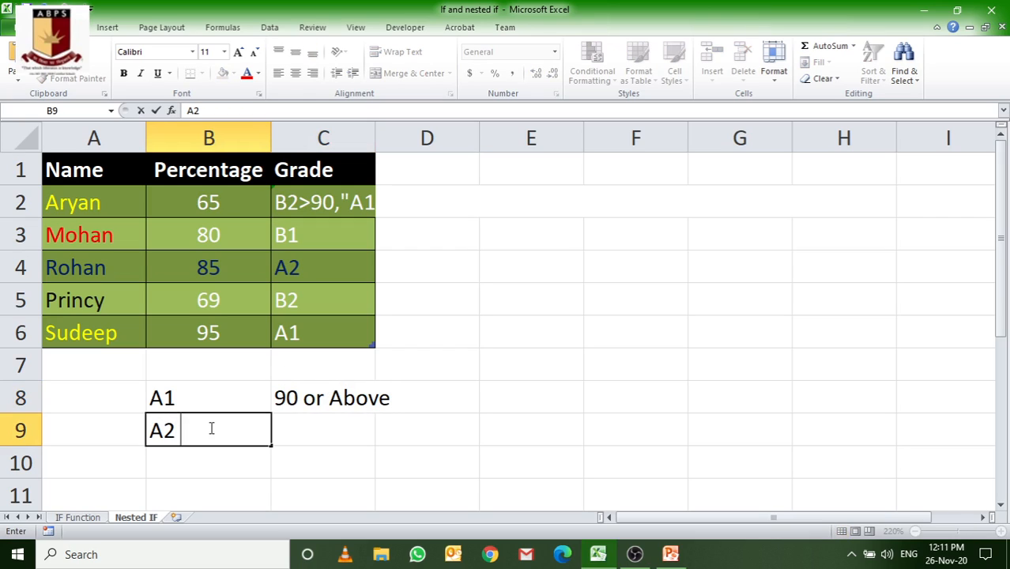
{"action": "left_click", "coordinate": [328, 399]}
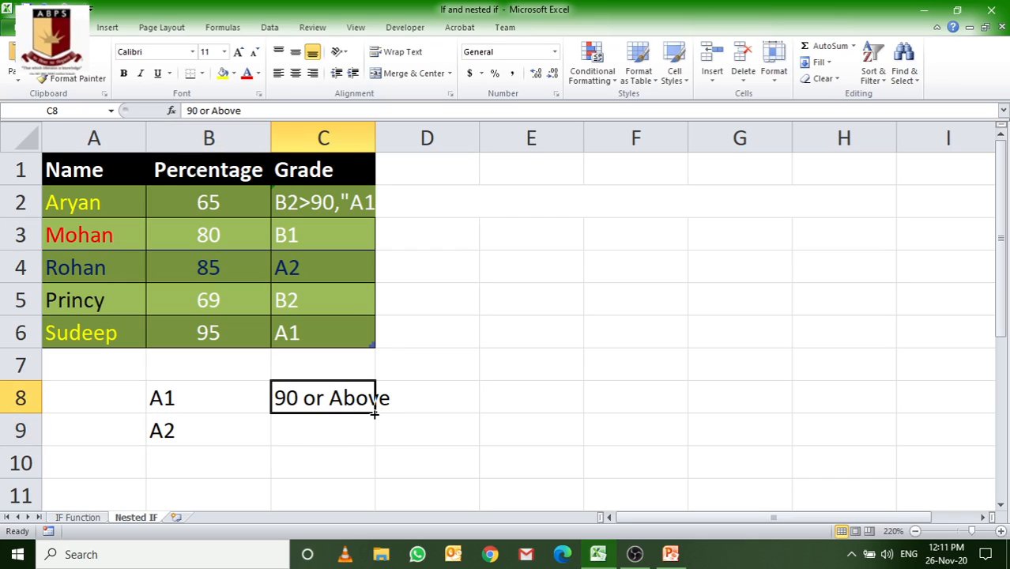
{"action": "left_click_drag", "start_coordinate": [375, 412], "coordinate": [378, 444]}
{"action": "double_click", "coordinate": [294, 431]}
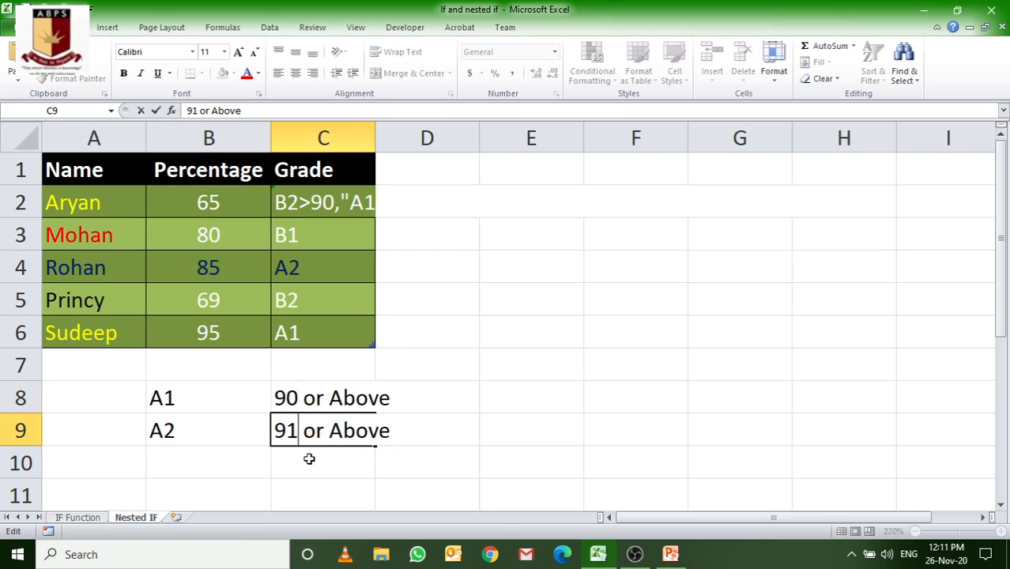
{"action": "key", "text": "BackSpace"}
{"action": "key", "text": "BackSpace"}
{"action": "type", "text": "80"}
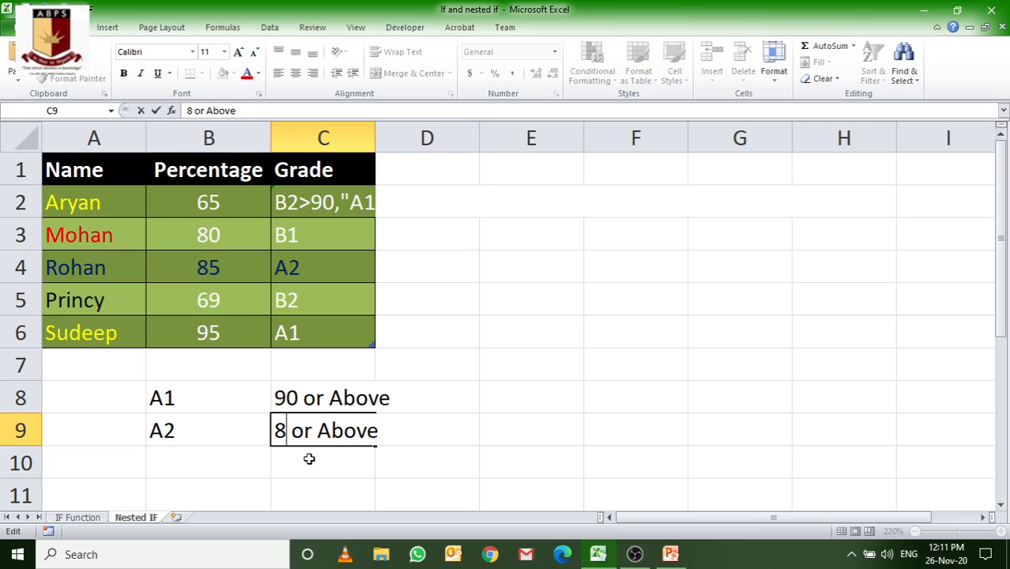
{"action": "left_click", "coordinate": [165, 483]}
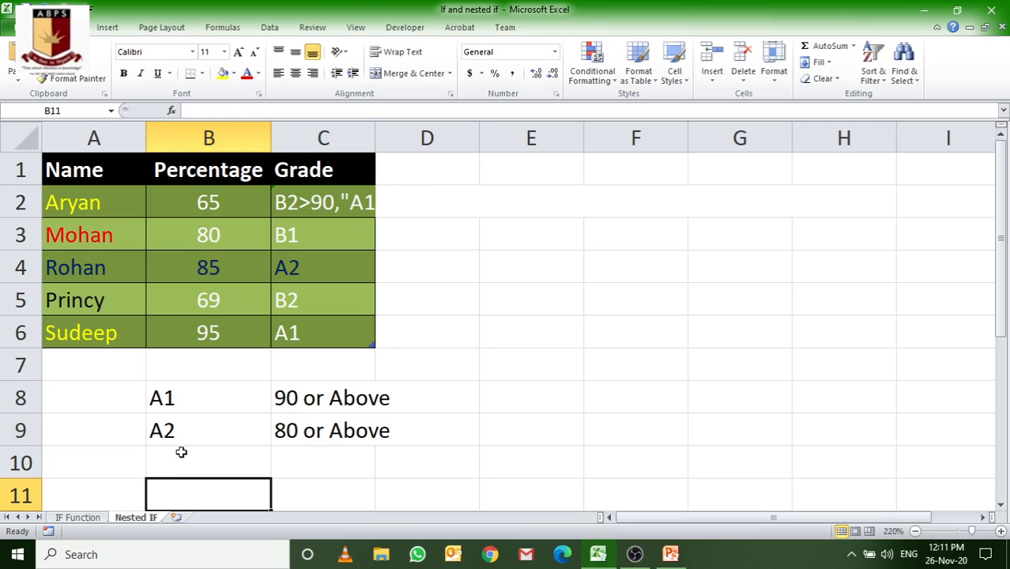
Step: Enter the grade label B1 in cell B10
{"action": "left_click", "coordinate": [181, 452]}
{"action": "type", "text": "Bi"}
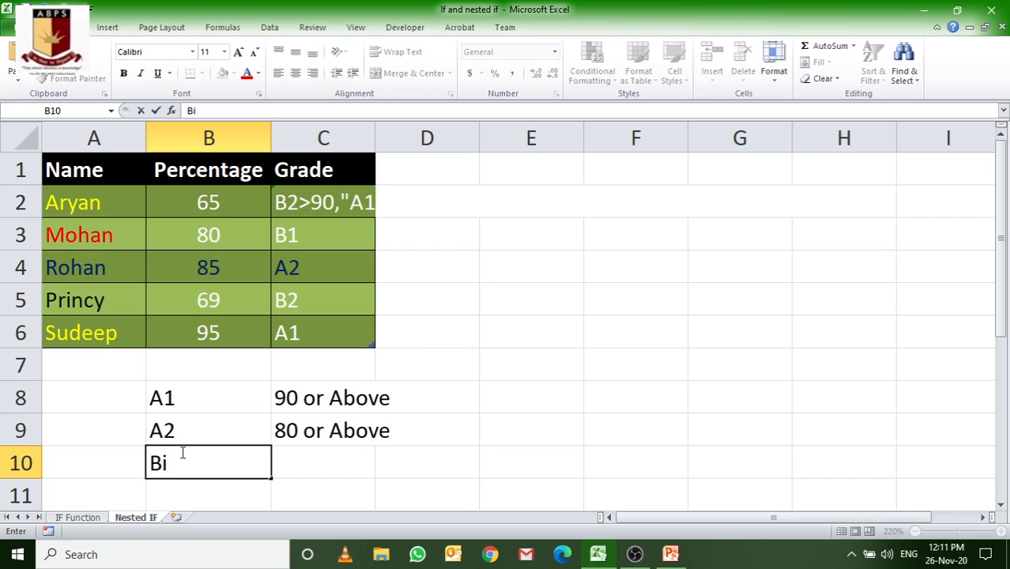
{"action": "key", "text": "BackSpace"}
{"action": "type", "text": "1"}
{"action": "left_click", "coordinate": [324, 470]}
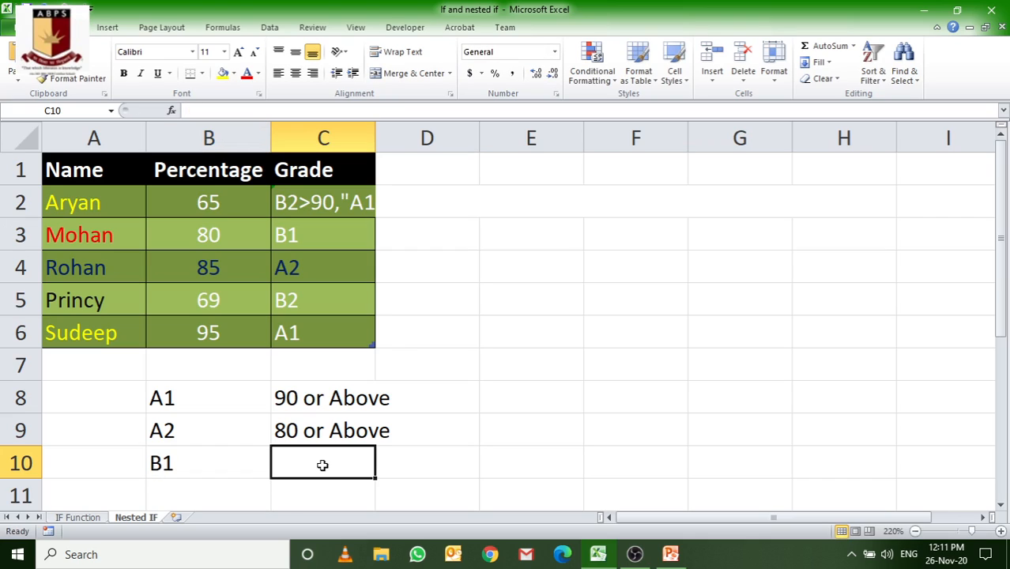
Step: Fill the C9 range text down through C11 and edit C10 to read "70 or Above"
{"action": "left_click", "coordinate": [332, 429]}
{"action": "left_click_drag", "start_coordinate": [373, 447], "coordinate": [371, 505]}
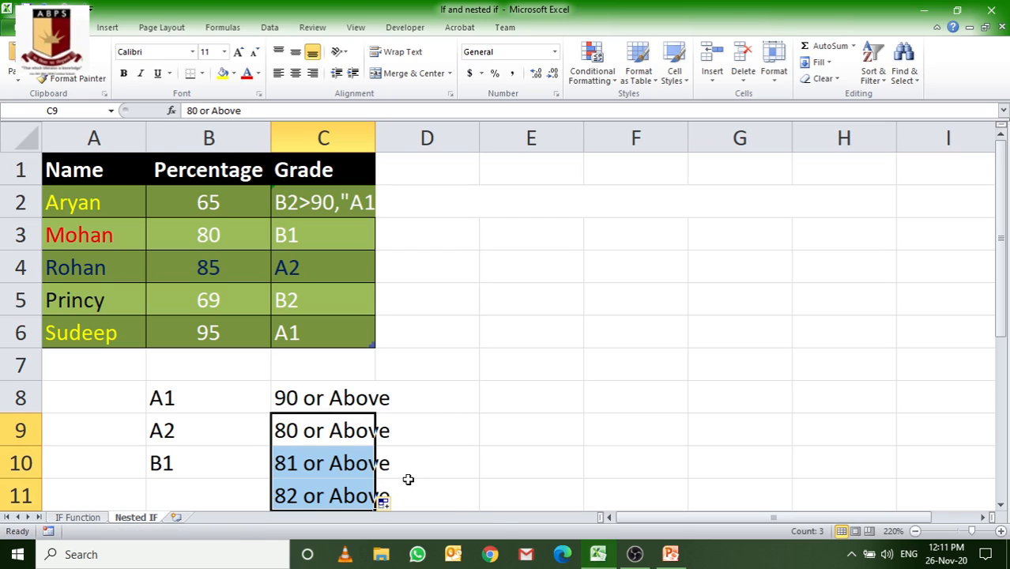
{"action": "left_click", "coordinate": [294, 464]}
{"action": "double_click", "coordinate": [296, 464]}
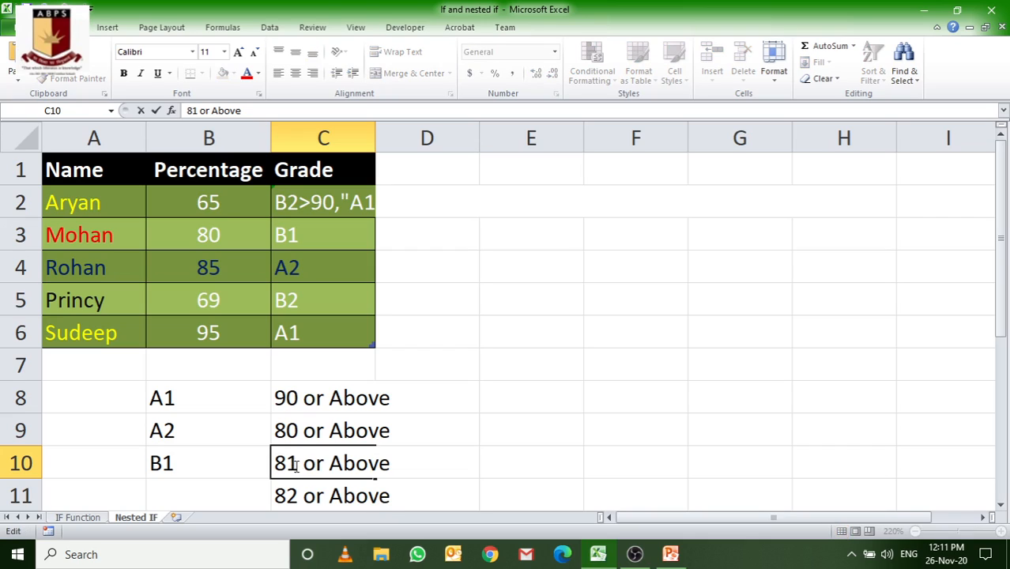
{"action": "key", "text": "BackSpace"}
{"action": "key", "text": "BackSpace"}
{"action": "type", "text": "70"}
Step: Enter grade B2 in B11 and change the range text in C11 to "60 or Above"
{"action": "left_click", "coordinate": [171, 486]}
{"action": "type", "text": "B2"}
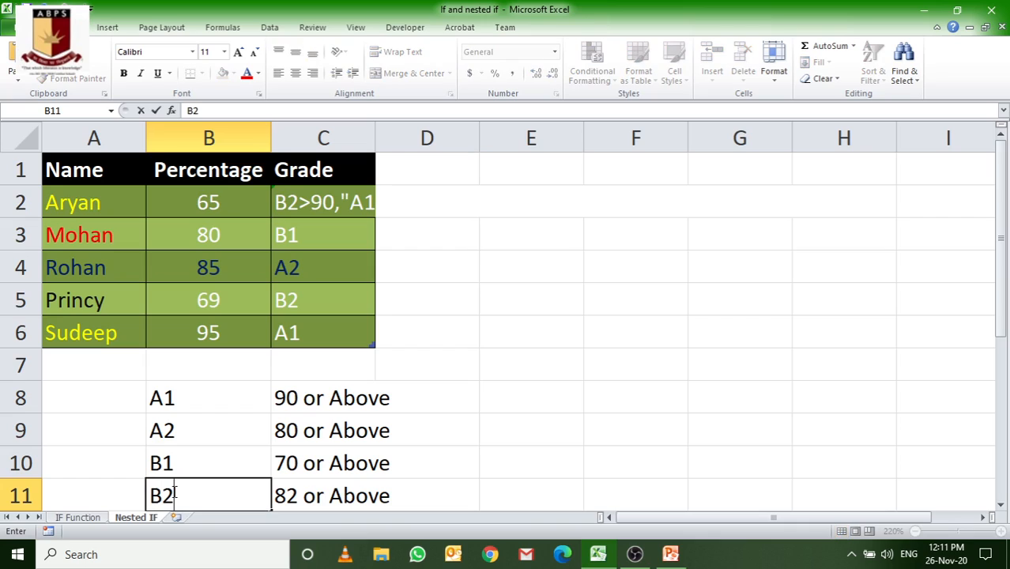
{"action": "double_click", "coordinate": [286, 496]}
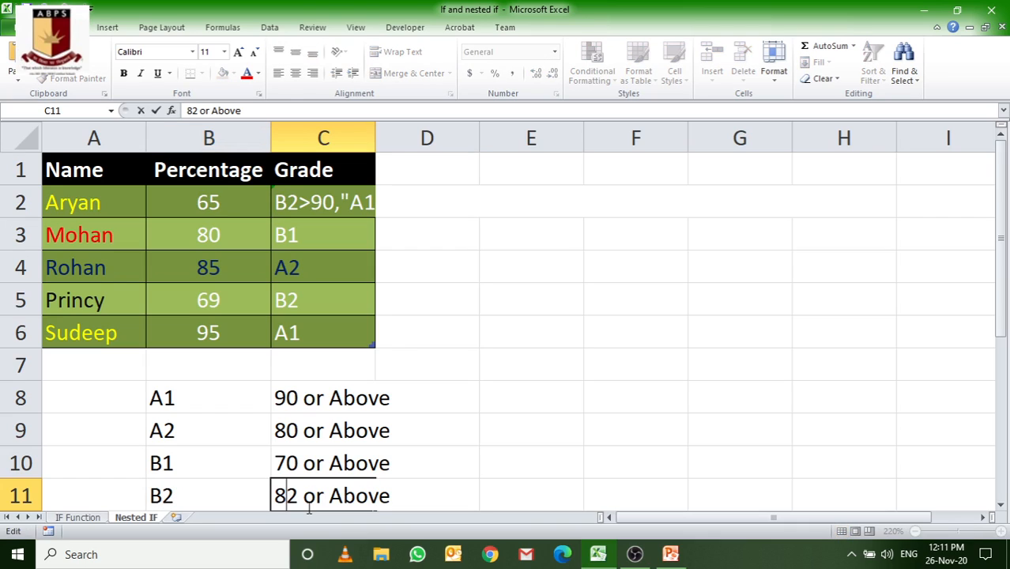
{"action": "key", "text": "Delete"}
{"action": "key", "text": "BackSpace"}
{"action": "type", "text": "60"}
{"action": "left_click", "coordinate": [506, 411]}
Step: Move the grade key from B8:C11 up to B7:C10 and widen column C to fit the range text
{"action": "left_click", "coordinate": [161, 400]}
{"action": "left_click_drag", "start_coordinate": [274, 471], "coordinate": [286, 490]}
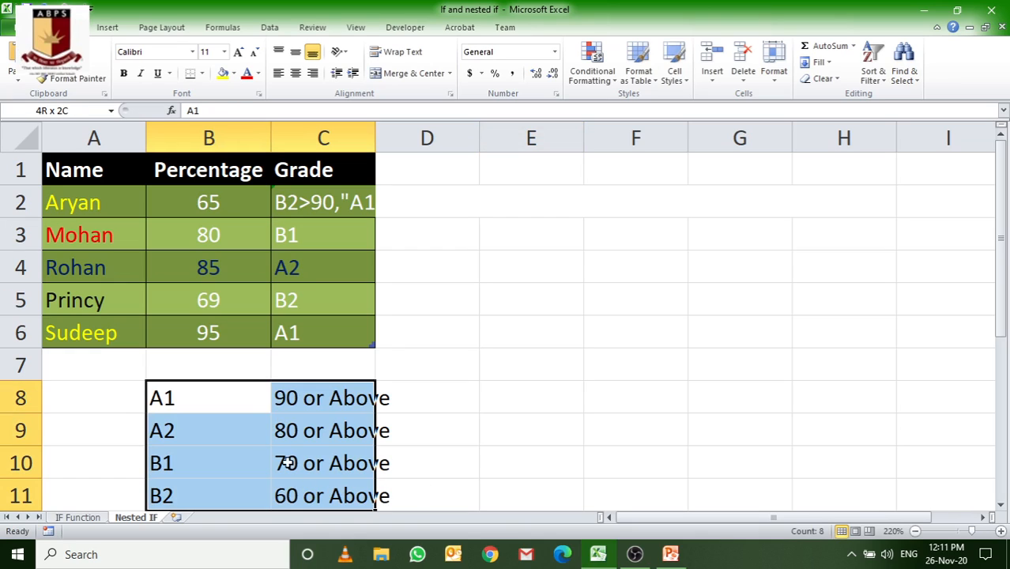
{"action": "left_click_drag", "start_coordinate": [235, 383], "coordinate": [260, 351]}
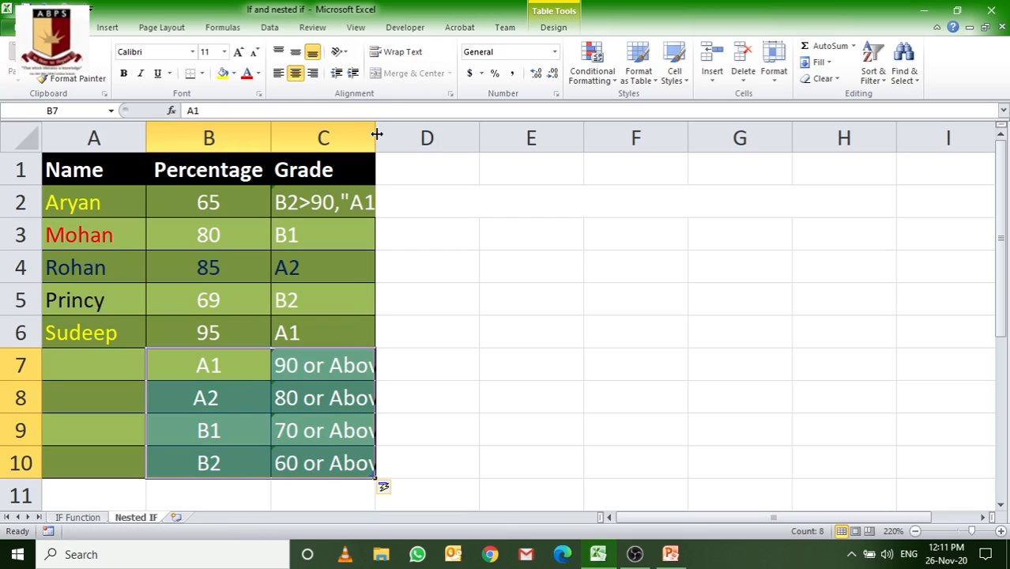
{"action": "left_click_drag", "start_coordinate": [376, 136], "coordinate": [451, 143]}
Step: Clear the existing Grade entries in C2 through C6
{"action": "left_click", "coordinate": [372, 210]}
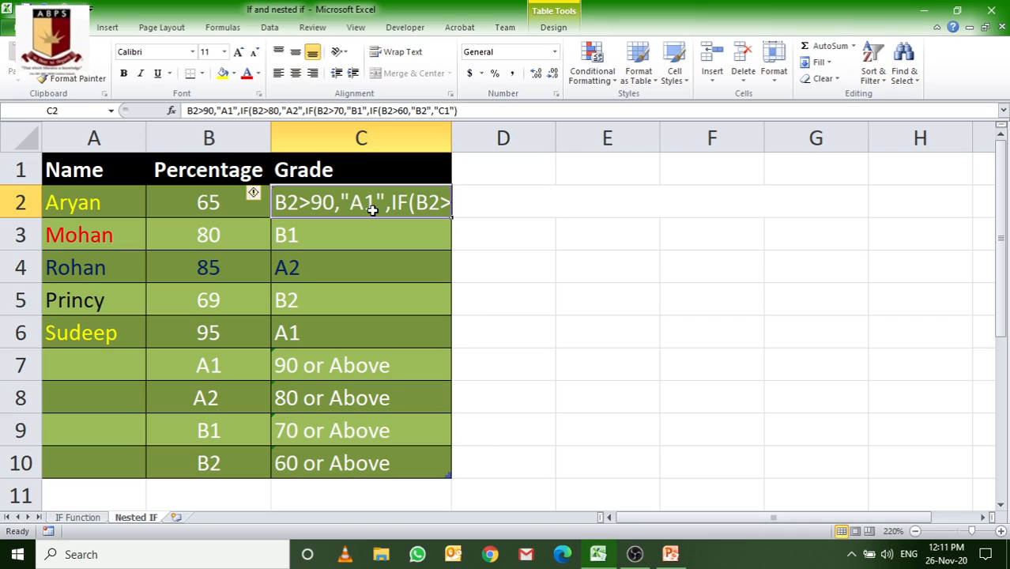
{"action": "key", "text": "Delete"}
{"action": "left_click_drag", "start_coordinate": [322, 232], "coordinate": [322, 327]}
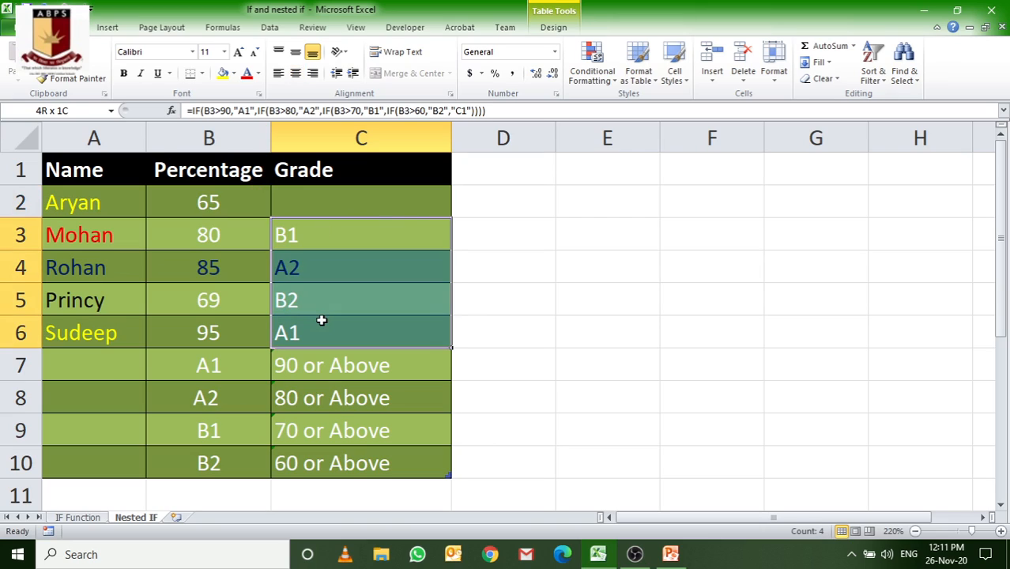
{"action": "key", "text": "Delete"}
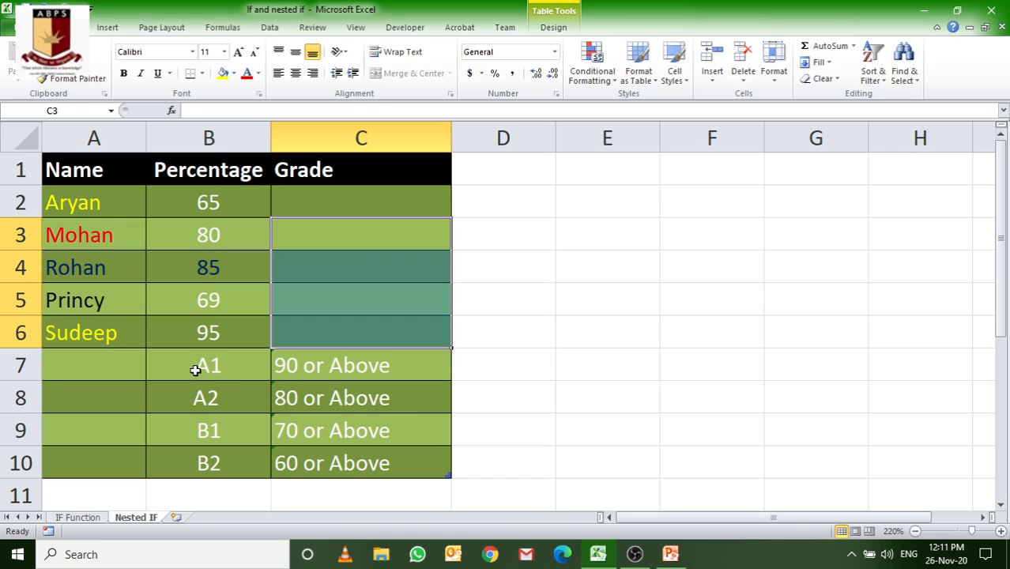
Step: Move the grade key from B7:C10 to E1:F4 and auto-fit column F to its text
{"action": "left_click_drag", "start_coordinate": [199, 365], "coordinate": [685, 260]}
{"action": "double_click", "coordinate": [764, 130]}
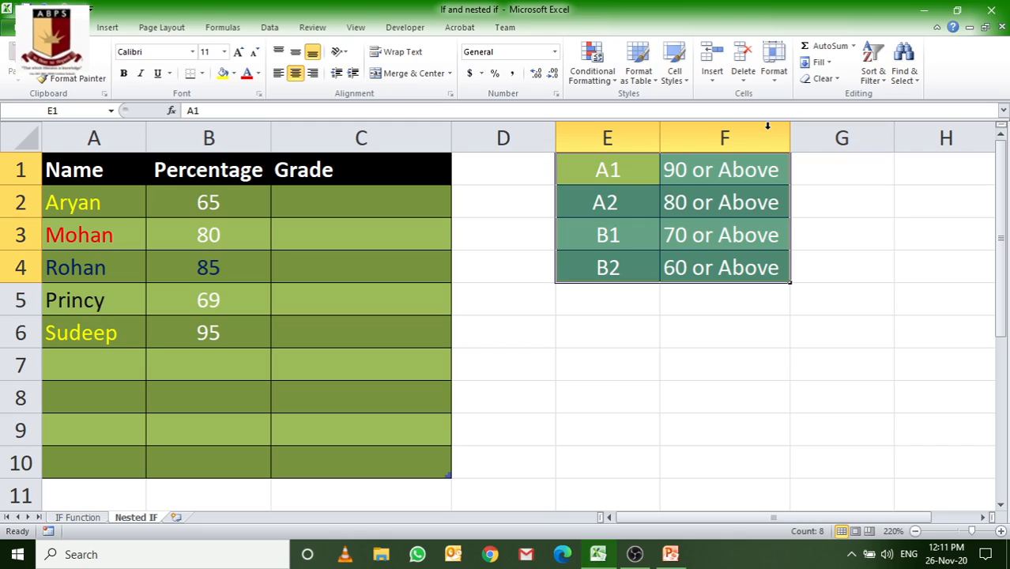
Step: Enter the grade label C1 in cell E5 below the grade key
{"action": "left_click", "coordinate": [596, 294]}
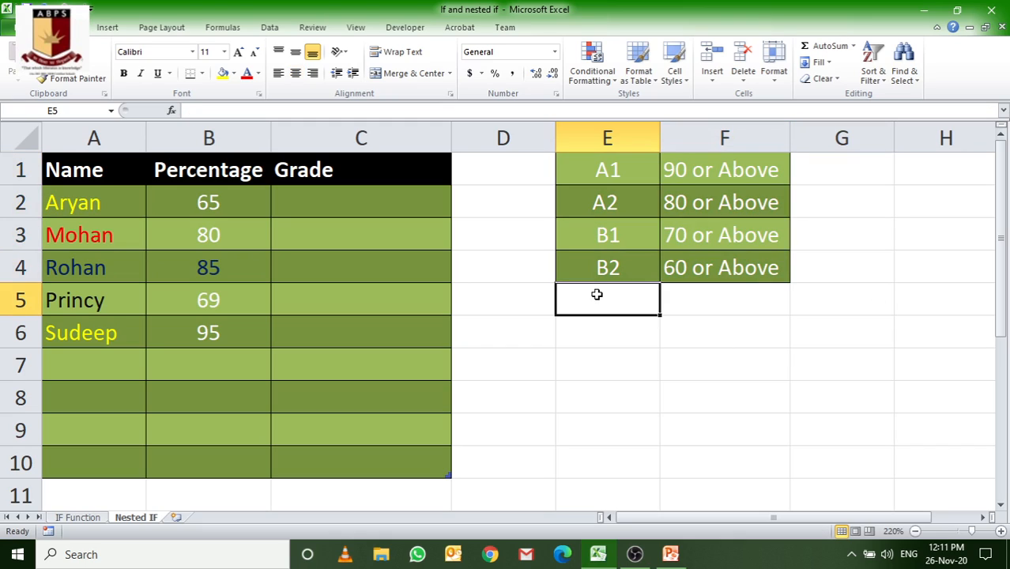
{"action": "type", "text": "C1"}
{"action": "key", "text": "Tab"}
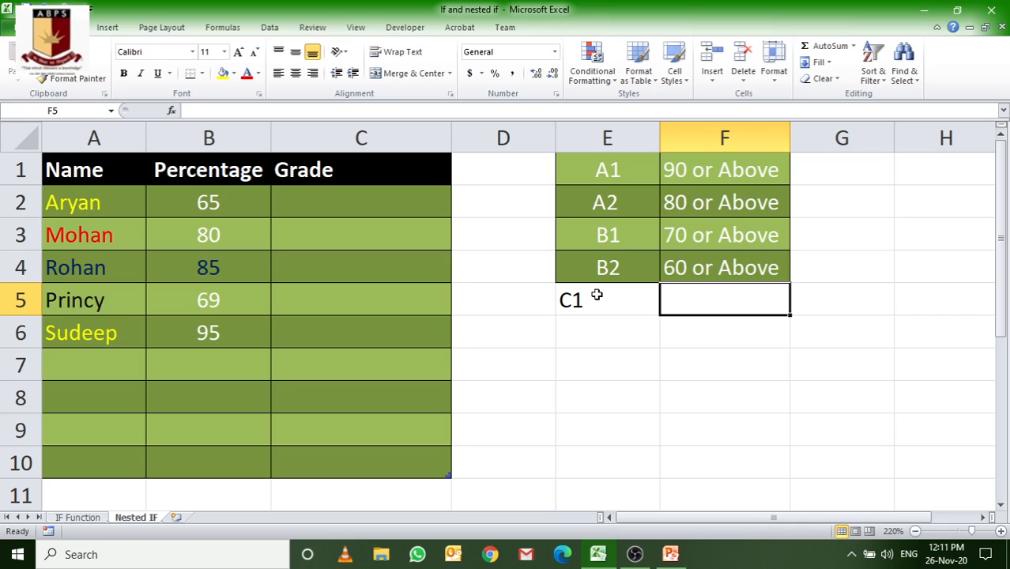
Step: Fill the F4 range text down through F6 and edit F5 to read "50 or Above"
{"action": "left_click", "coordinate": [705, 261]}
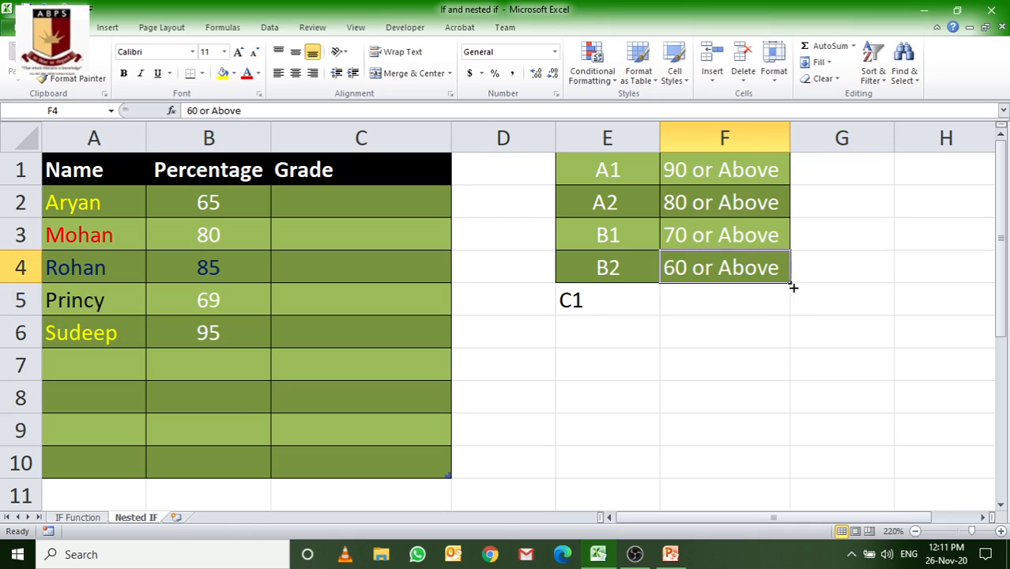
{"action": "left_click_drag", "start_coordinate": [792, 283], "coordinate": [794, 361]}
{"action": "left_click", "coordinate": [678, 299]}
{"action": "double_click", "coordinate": [684, 300]}
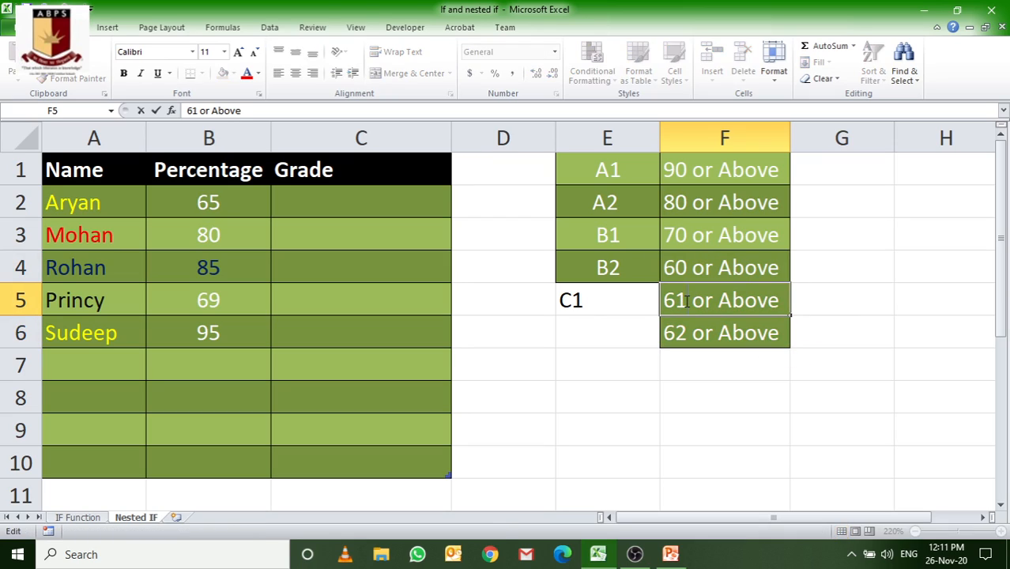
{"action": "key", "text": "BackSpace"}
{"action": "key", "text": "BackSpace"}
{"action": "type", "text": "50"}
Step: Fill the C1 label down to E6 as C2 and change the range text in F6 to "40 or Above"
{"action": "left_click", "coordinate": [605, 304]}
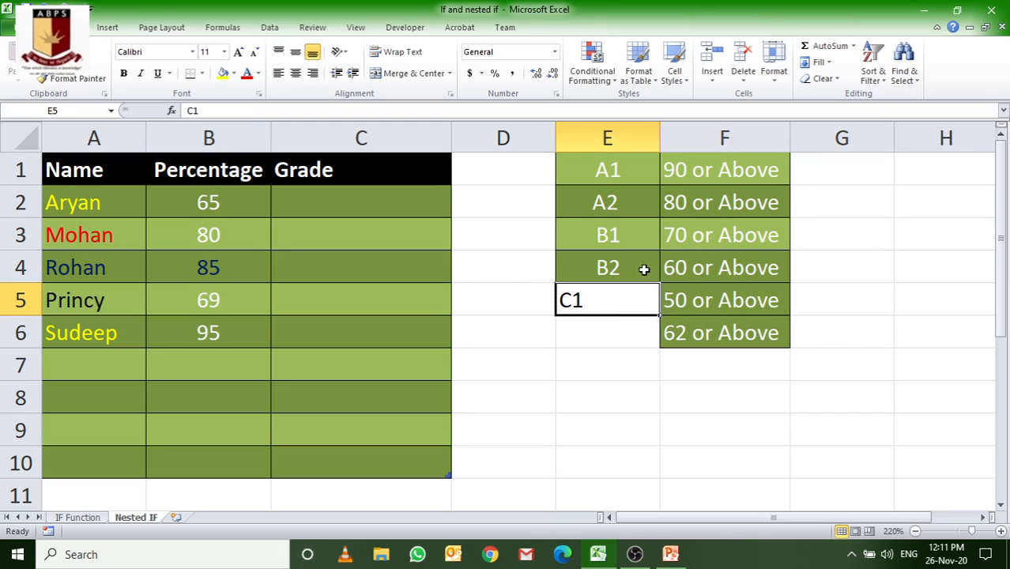
{"action": "left_click", "coordinate": [645, 272]}
{"action": "left_click", "coordinate": [647, 310]}
{"action": "left_click_drag", "start_coordinate": [658, 315], "coordinate": [662, 346]}
{"action": "left_click", "coordinate": [593, 330]}
{"action": "double_click", "coordinate": [687, 333]}
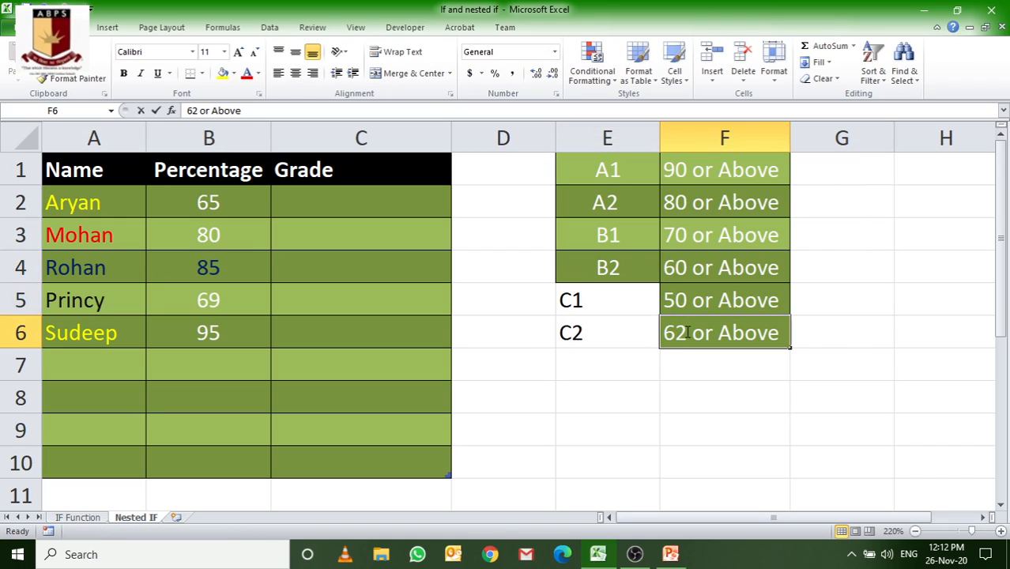
{"action": "key", "text": "BackSpace"}
{"action": "key", "text": "BackSpace"}
{"action": "type", "text": "40"}
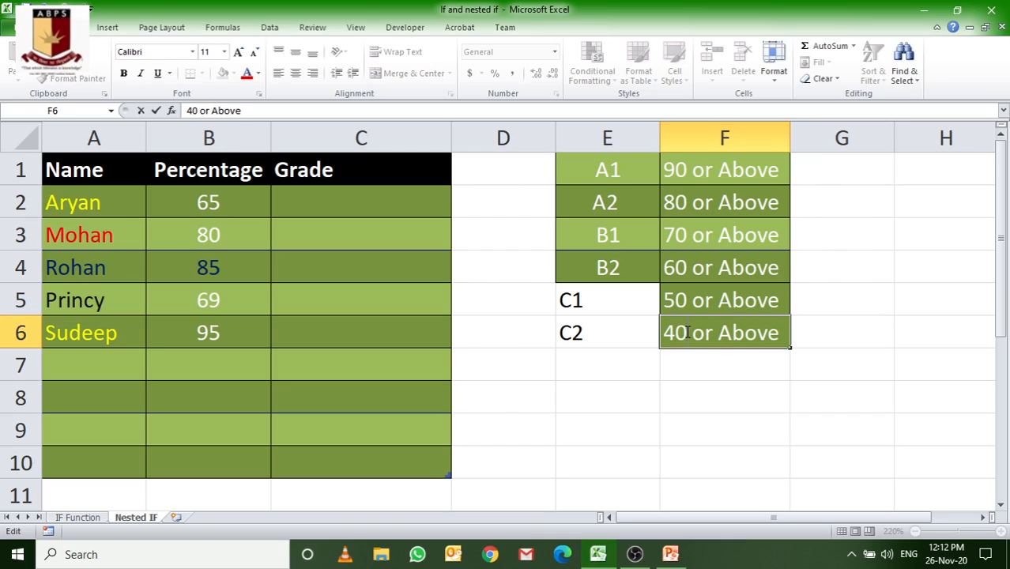
{"action": "left_click", "coordinate": [587, 359]}
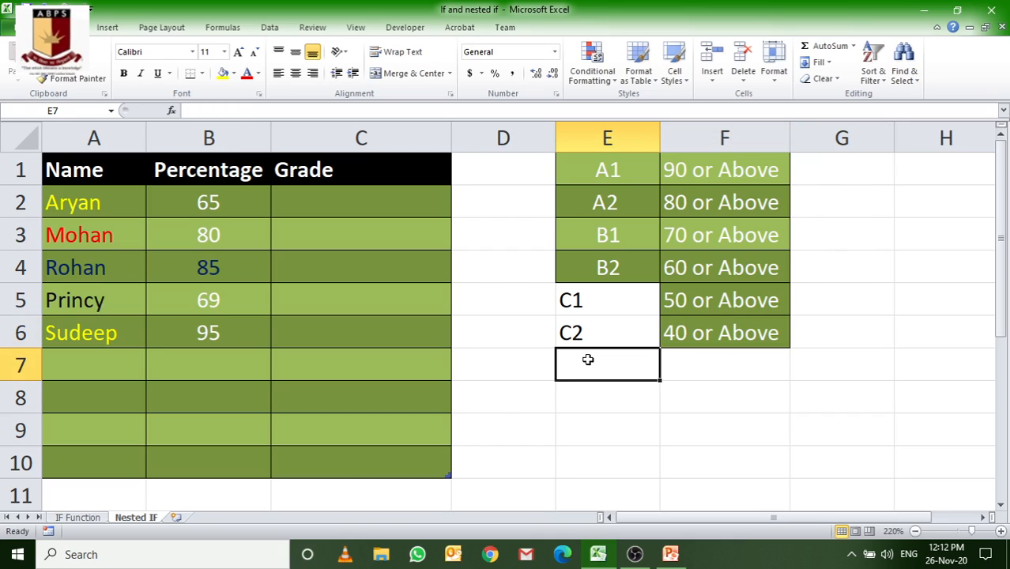
Step: Add the last grade to the key with E1 in cell E7 and "Below 40" in F7
{"action": "left_click", "coordinate": [685, 369]}
{"action": "left_click", "coordinate": [603, 369]}
{"action": "left_click", "coordinate": [683, 355]}
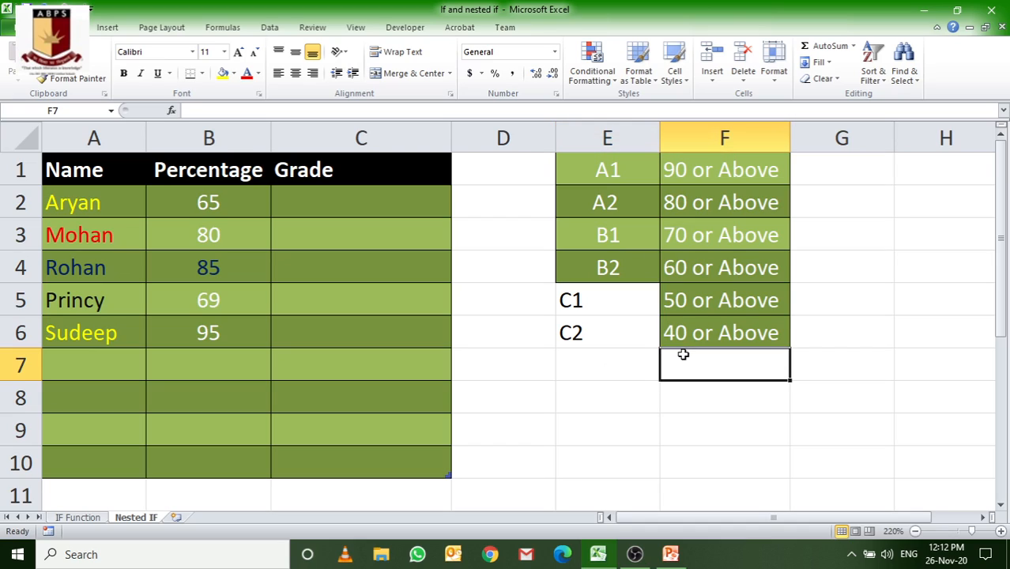
{"action": "key", "text": "Left"}
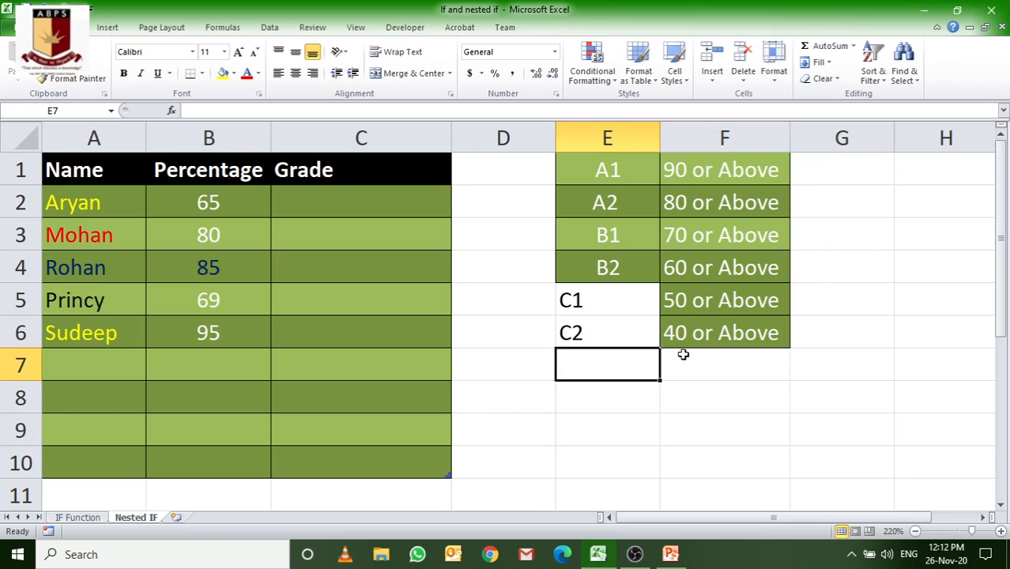
{"action": "type", "text": "E1"}
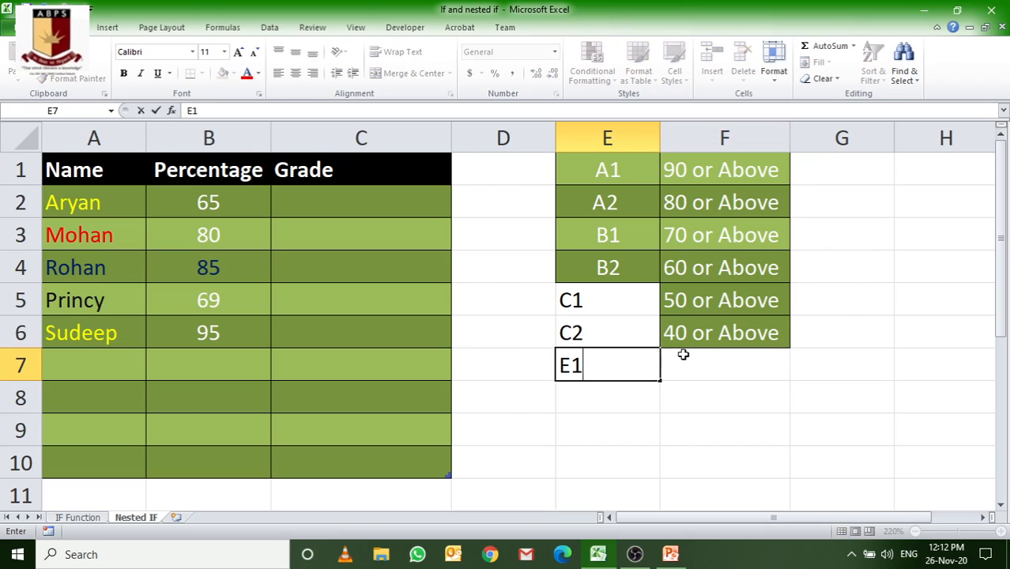
{"action": "key", "text": "Tab"}
{"action": "type", "text": "Br"}
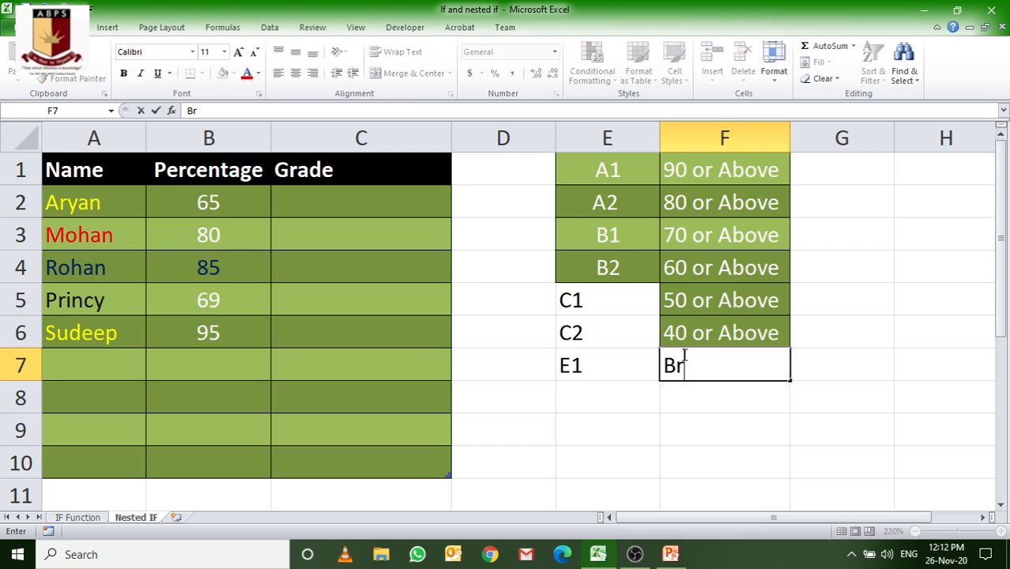
{"action": "key", "text": "BackSpace"}
{"action": "type", "text": "elow 40"}
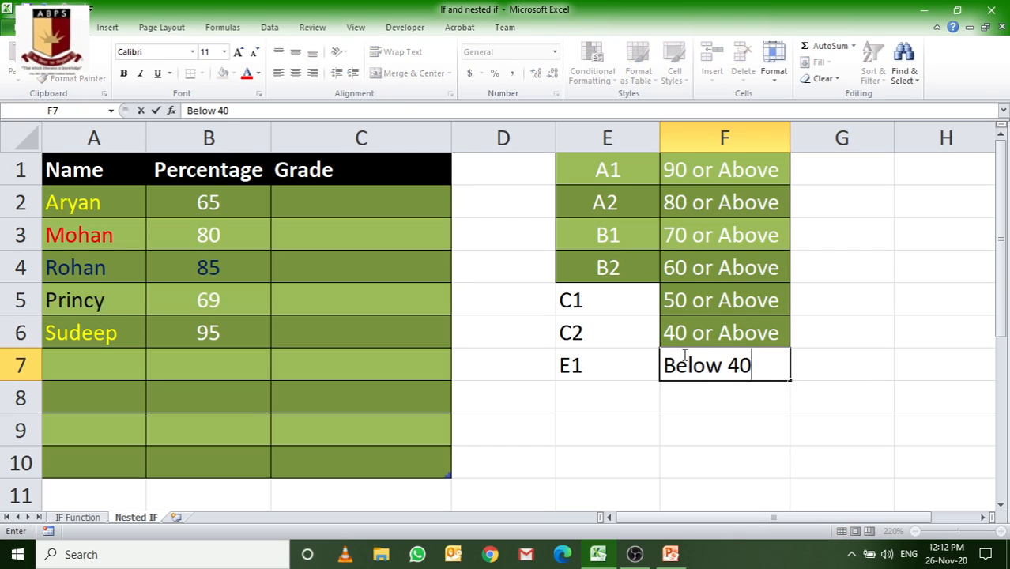
{"action": "key", "text": "Return"}
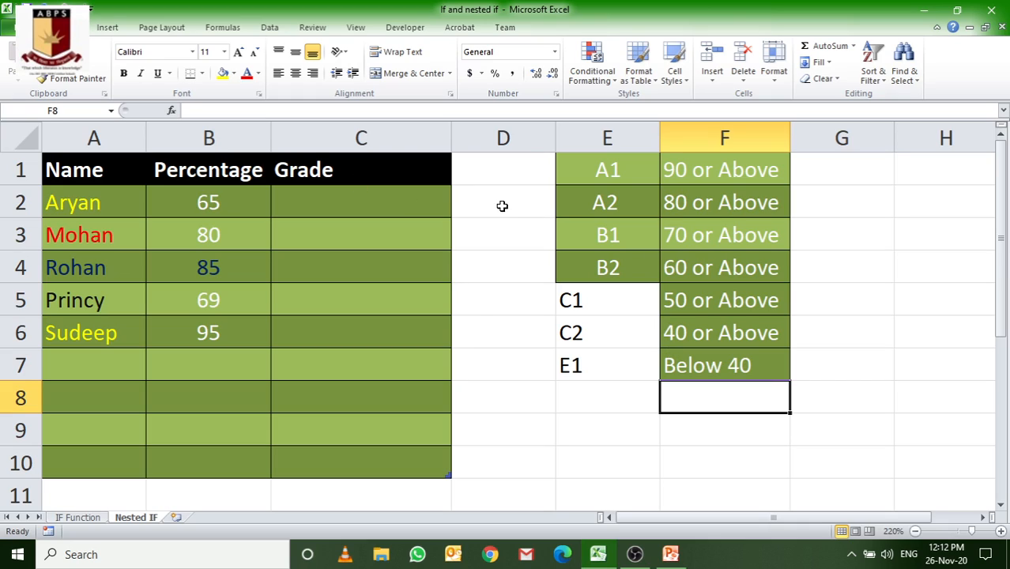
Step: Copy the cell formatting of E4 onto the grade labels in E5 through E7
{"action": "left_click", "coordinate": [563, 263]}
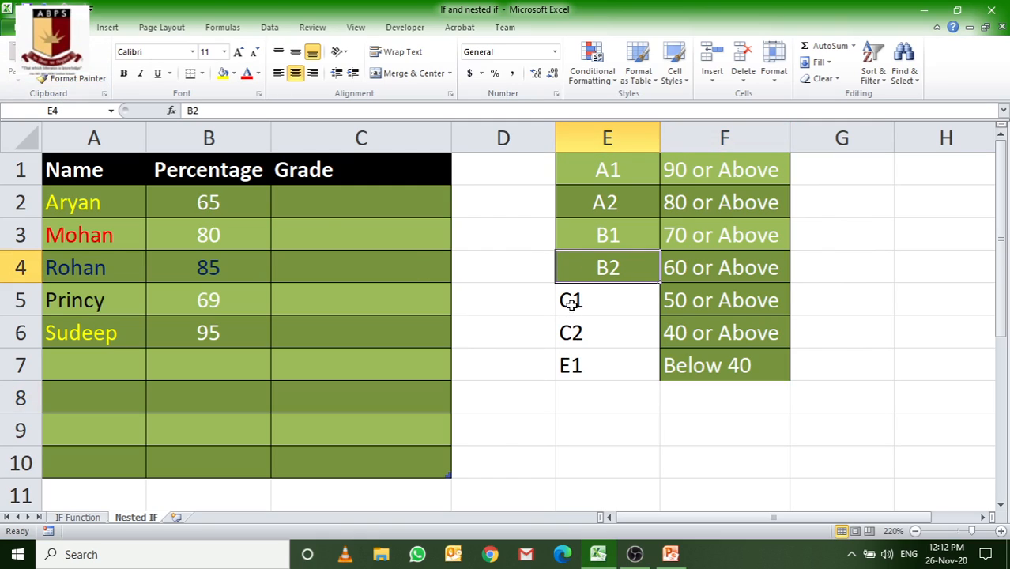
{"action": "left_click", "coordinate": [44, 78]}
{"action": "left_click", "coordinate": [573, 307]}
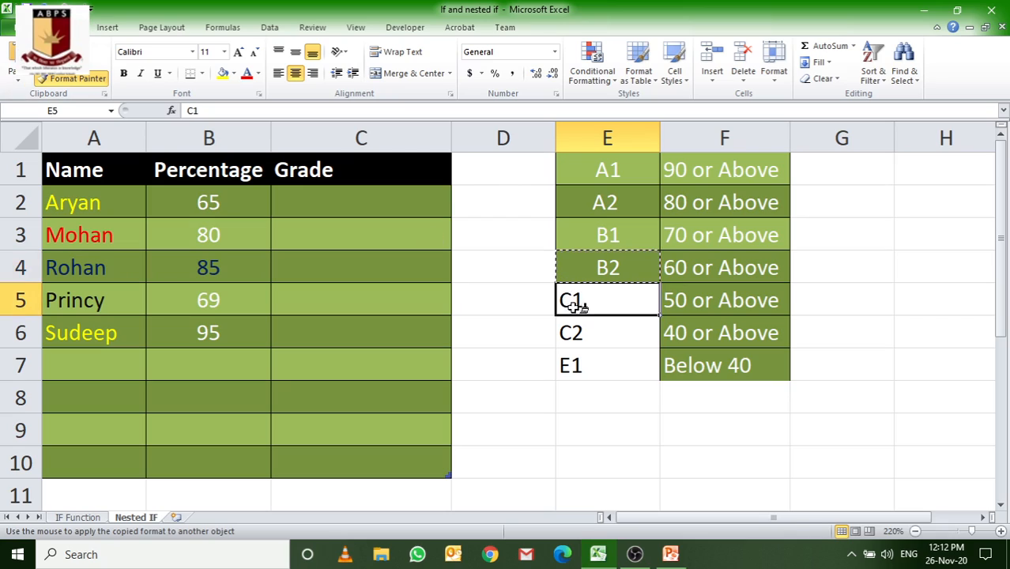
{"action": "left_click_drag", "start_coordinate": [573, 307], "coordinate": [606, 365]}
{"action": "left_click", "coordinate": [723, 397]}
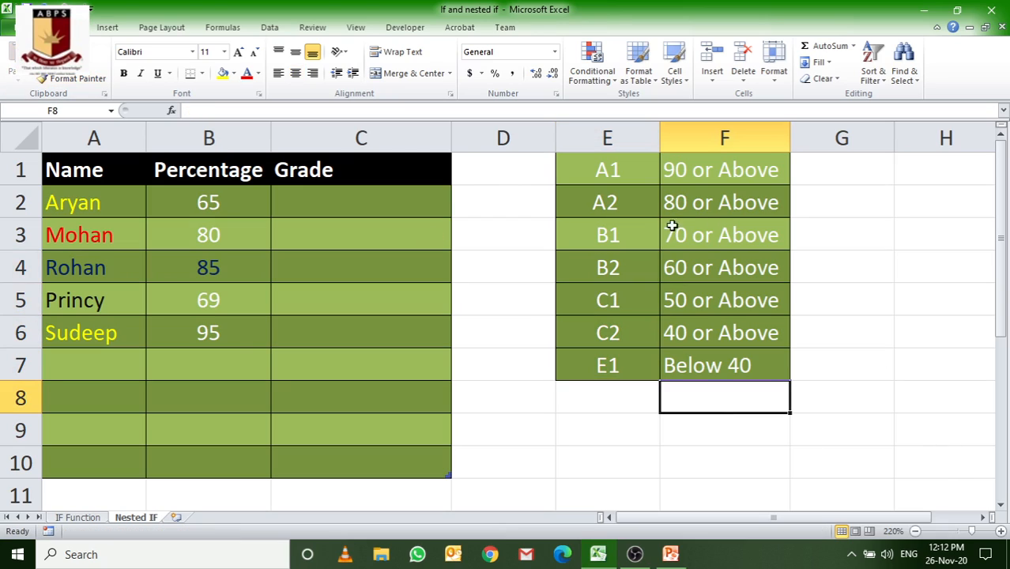
Step: Start an IF formula in C2 of the Grade column with the logical test B2>=90
{"action": "left_click", "coordinate": [312, 209]}
{"action": "type", "text": "="}
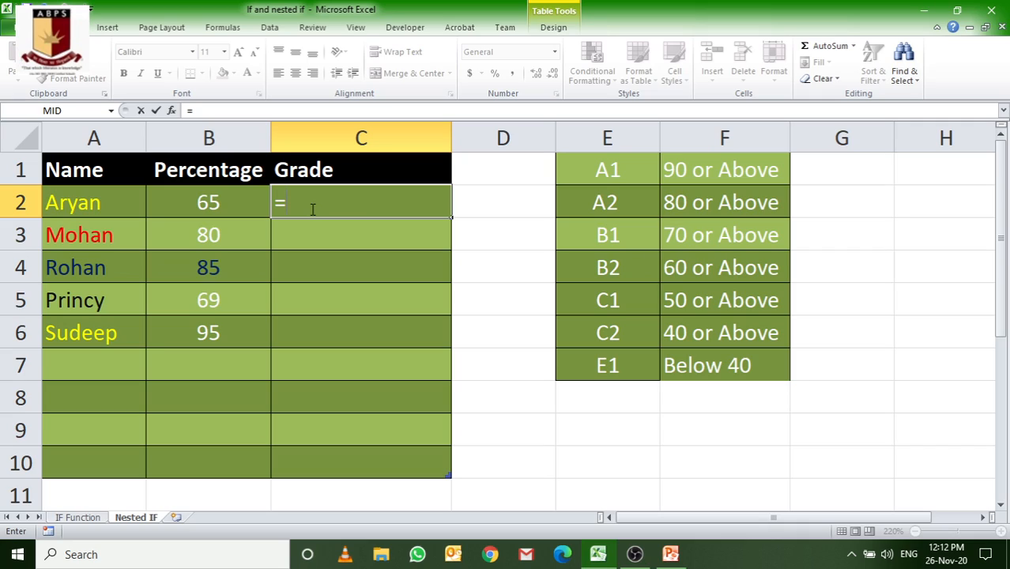
{"action": "type", "text": "if"}
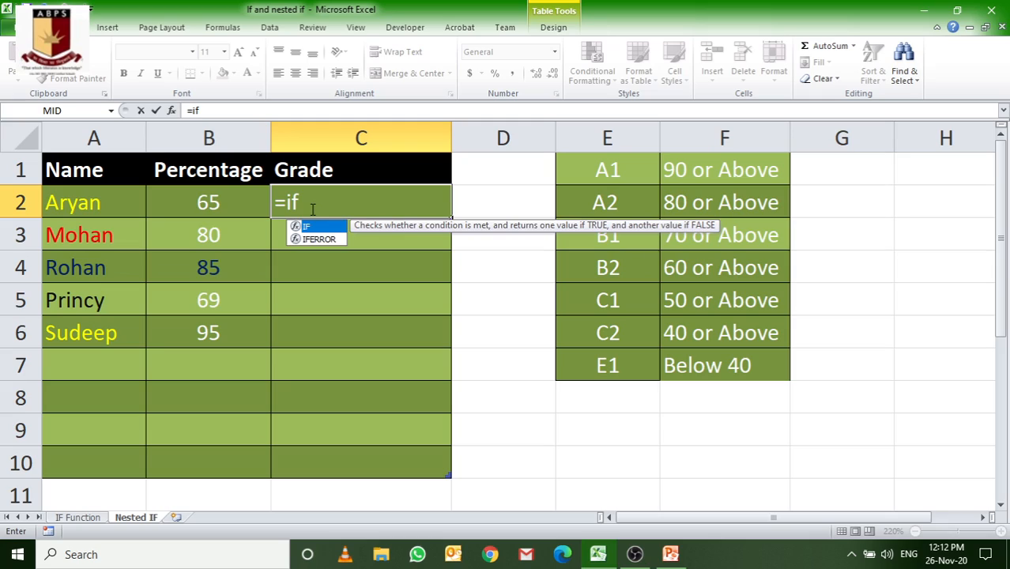
{"action": "type", "text": "("}
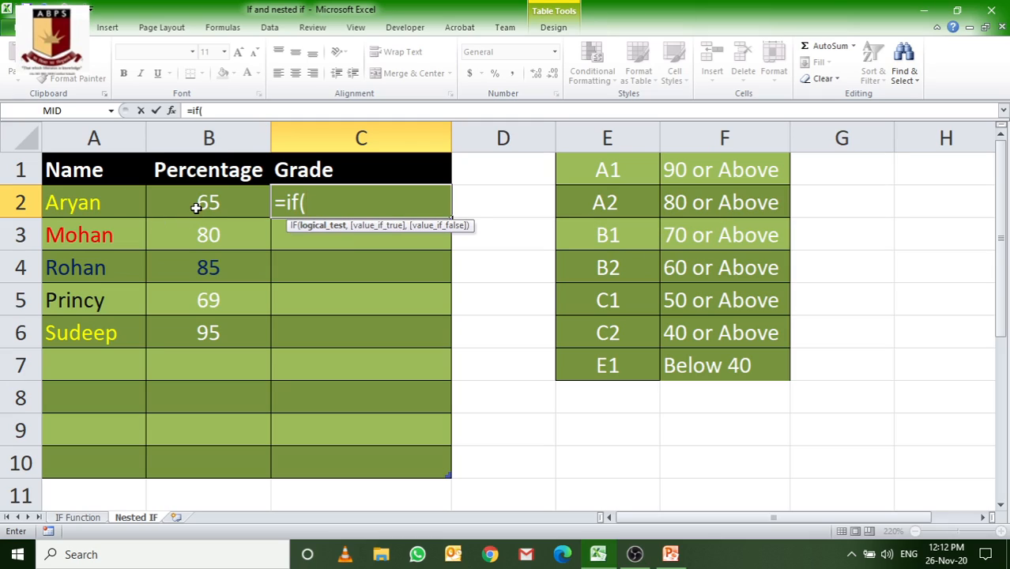
{"action": "type", "text": "B"}
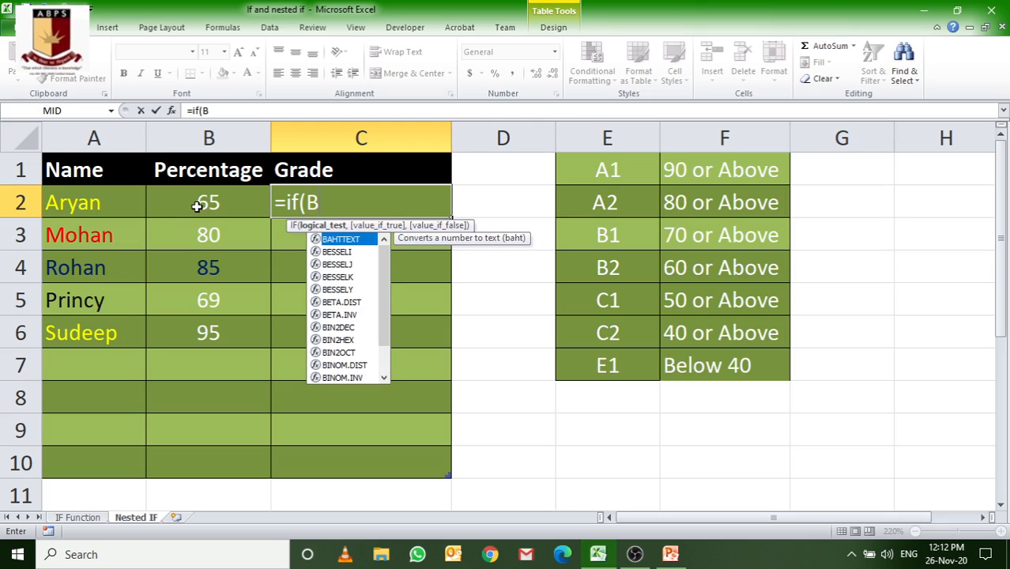
{"action": "type", "text": "2>"}
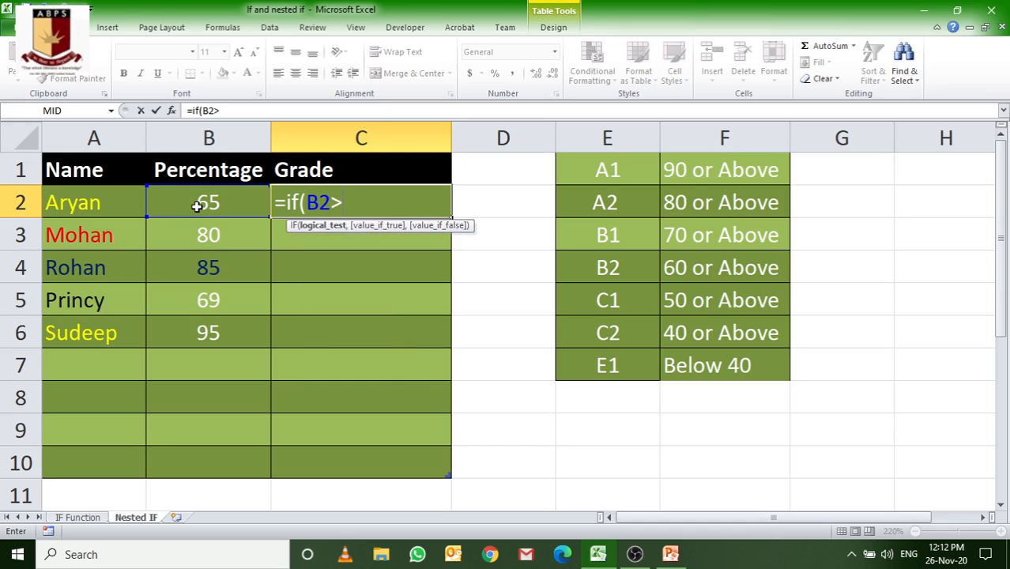
{"action": "type", "text": "=90,"}
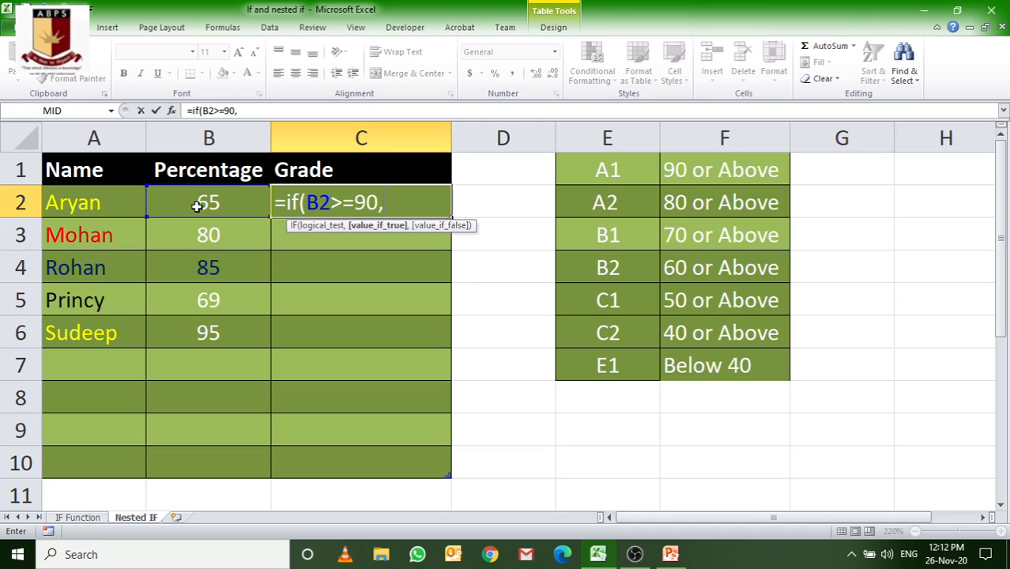
{"action": "type", "text": "\"A14"}
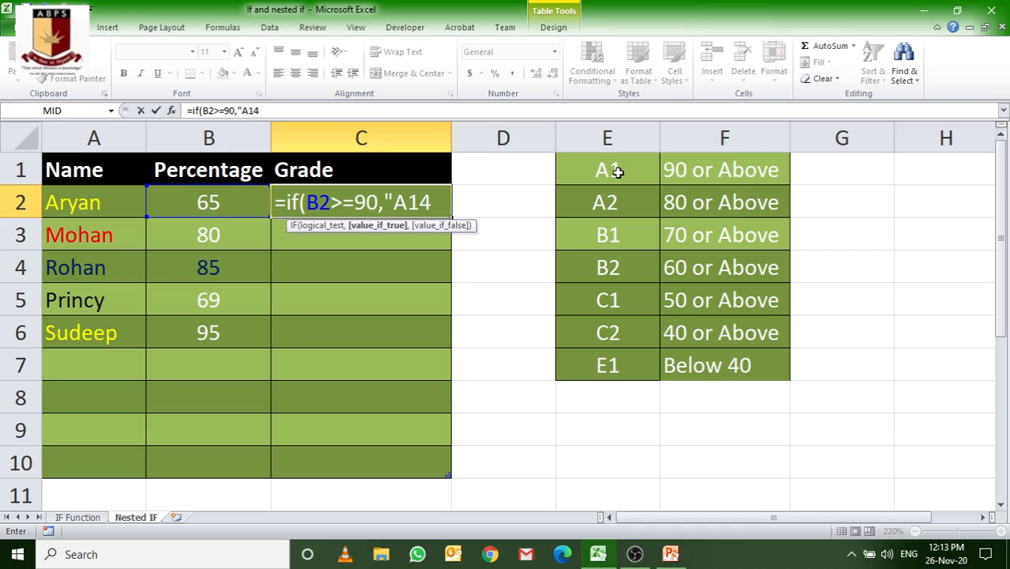
Step: Add "A1" as the value if true for the B2>=90 test, followed by a comma
{"action": "key", "text": "BackSpace"}
{"action": "type", "text": "\","}
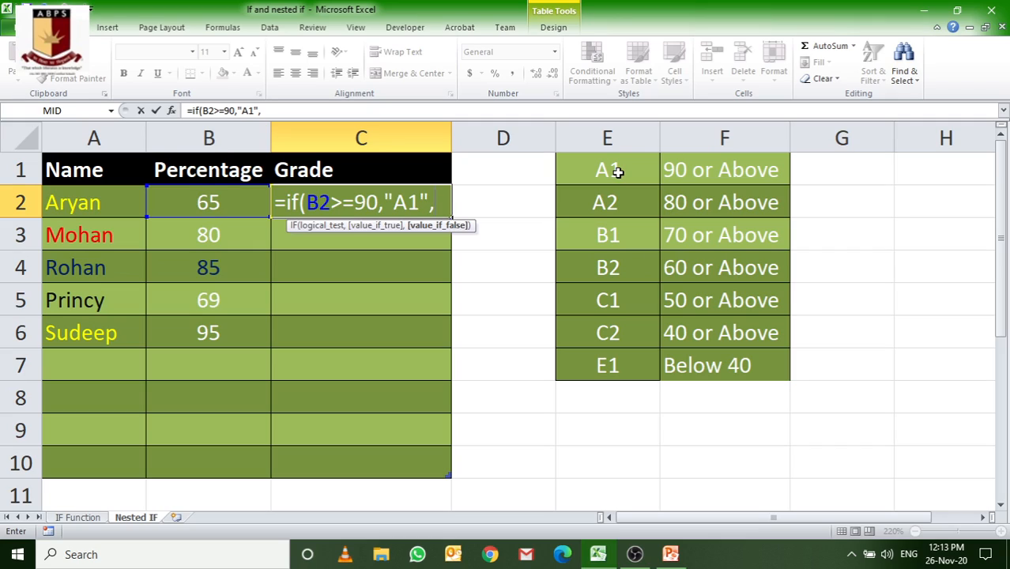
Step: Nest a second IF in the C2 formula that returns "A2" when B2>=80, ending with a comma
{"action": "type", "text": "IF"}
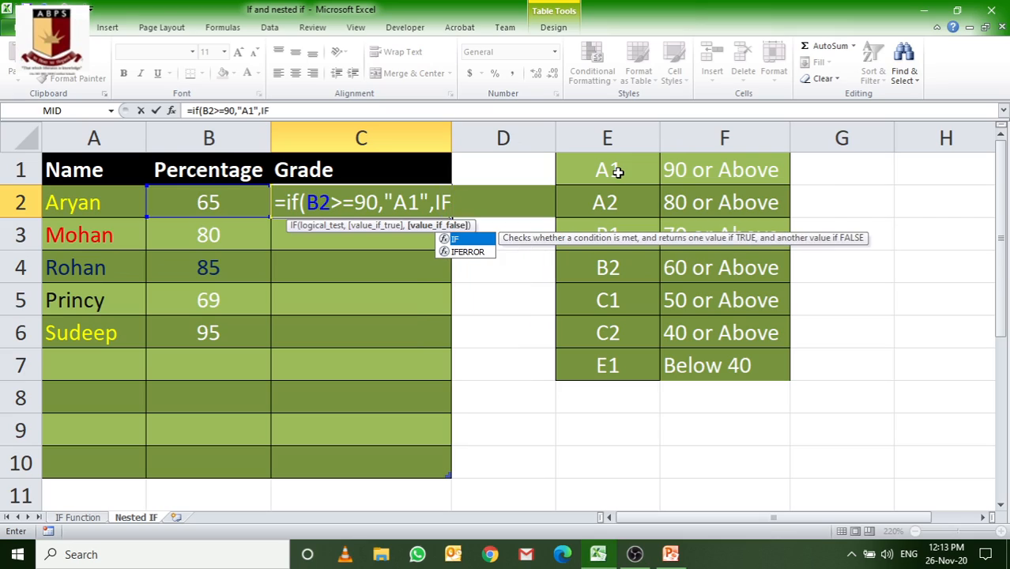
{"action": "type", "text": "("}
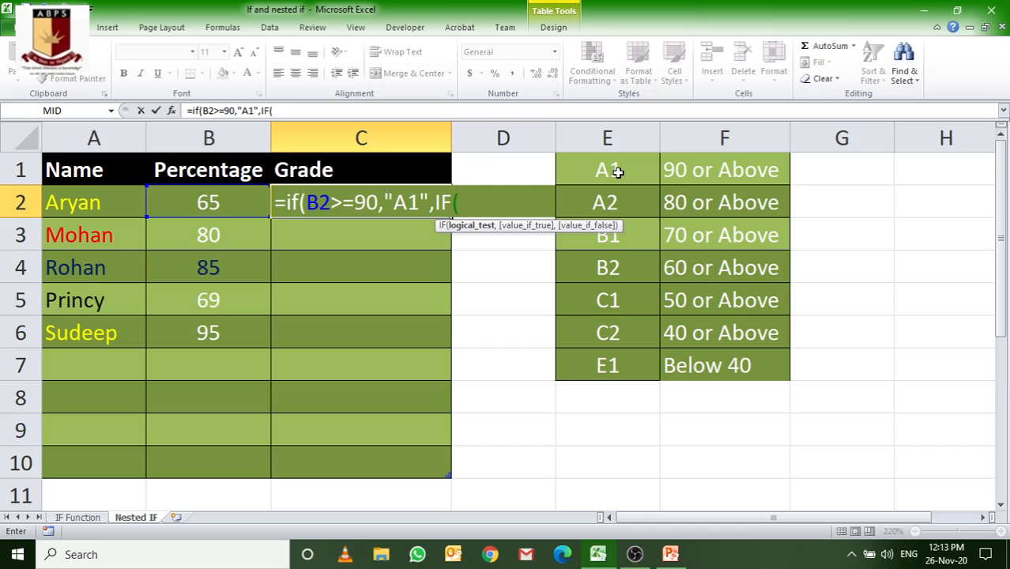
{"action": "type", "text": "B2>=80"}
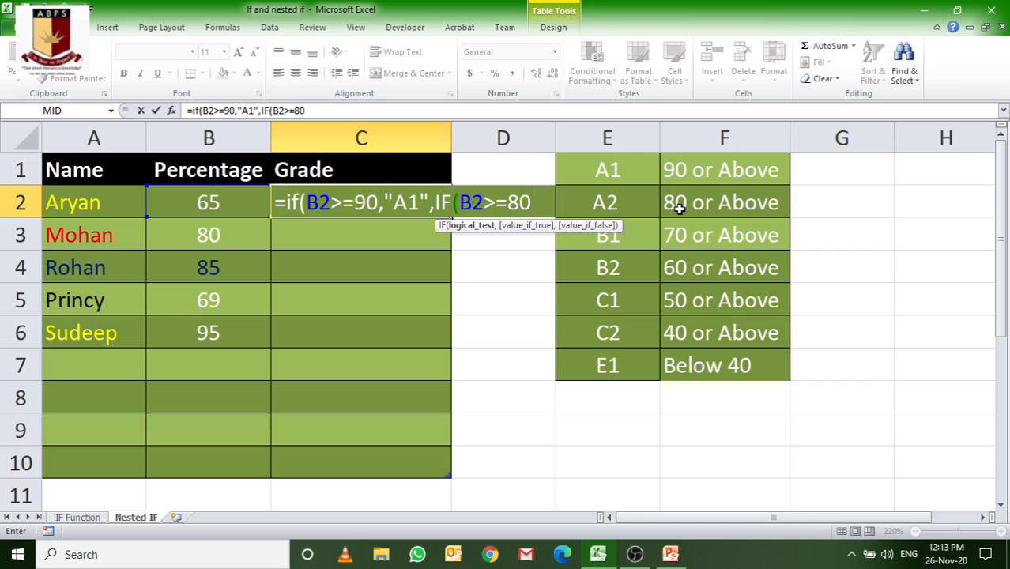
{"action": "type", "text": ",\""}
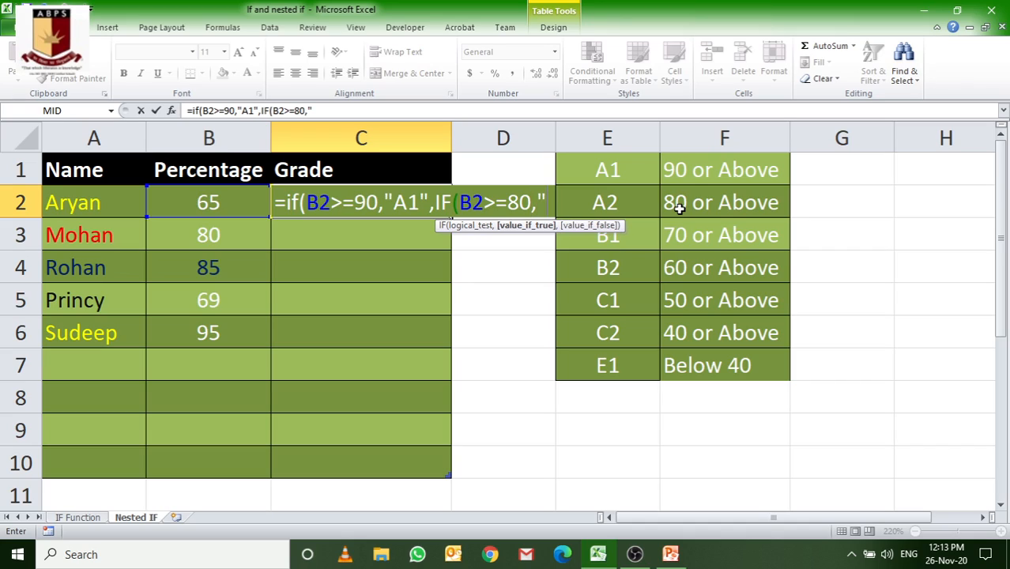
{"action": "type", "text": "A2"}
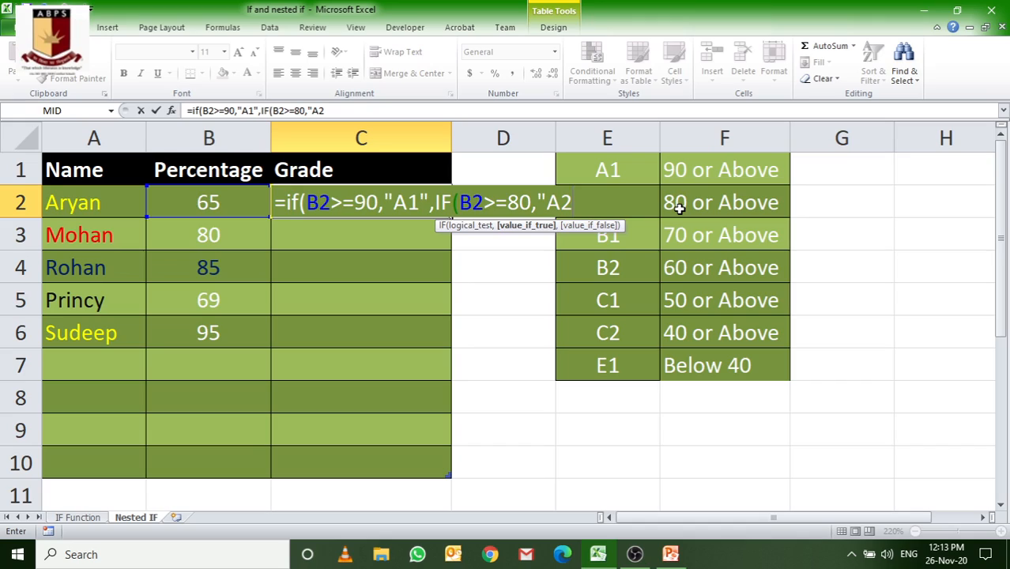
{"action": "type", "text": "\","}
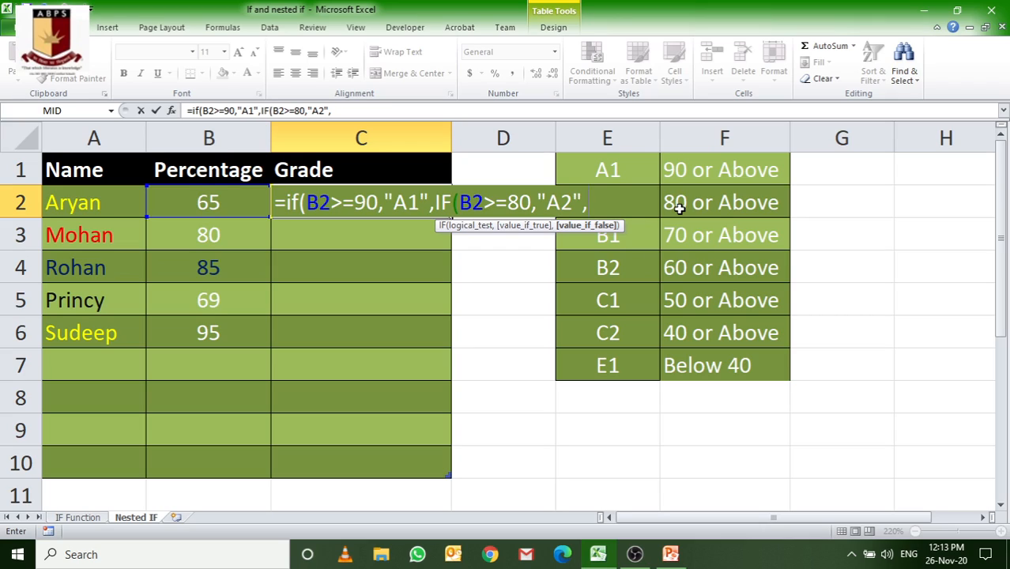
{"action": "type", "text": "IF"}
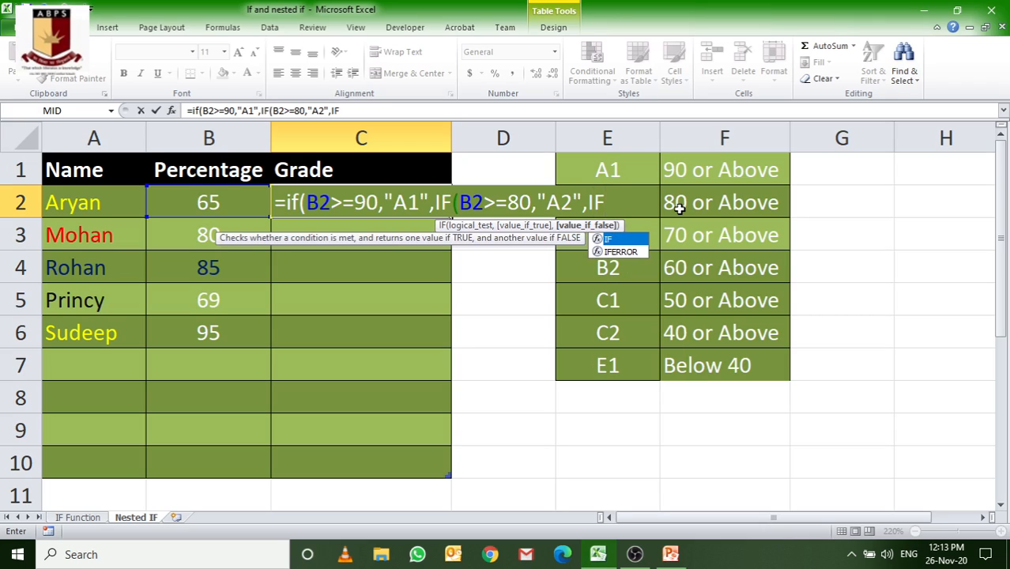
{"action": "type", "text": "(B2"}
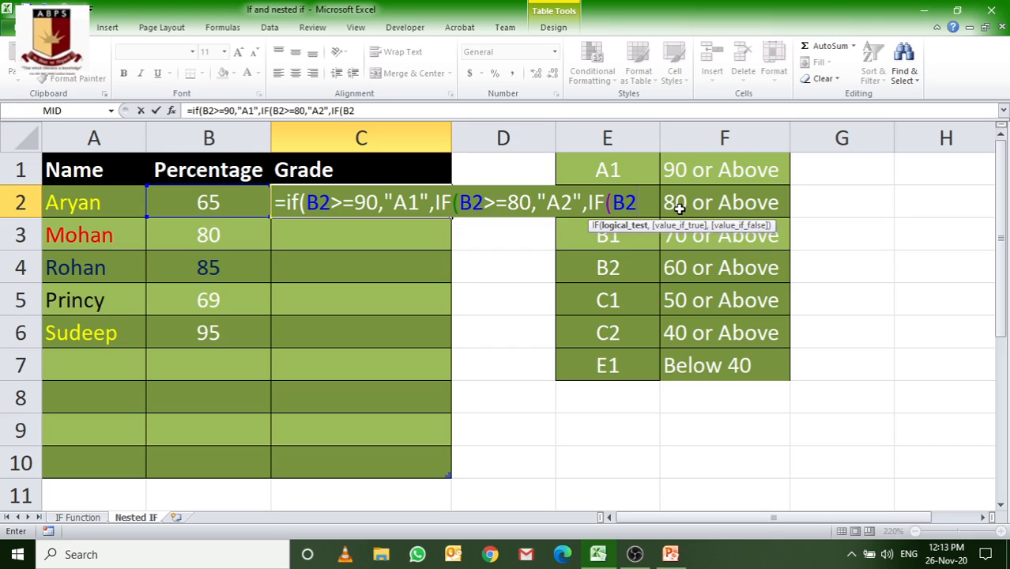
{"action": "type", "text": ">"}
{"action": "type", "text": "=7"}
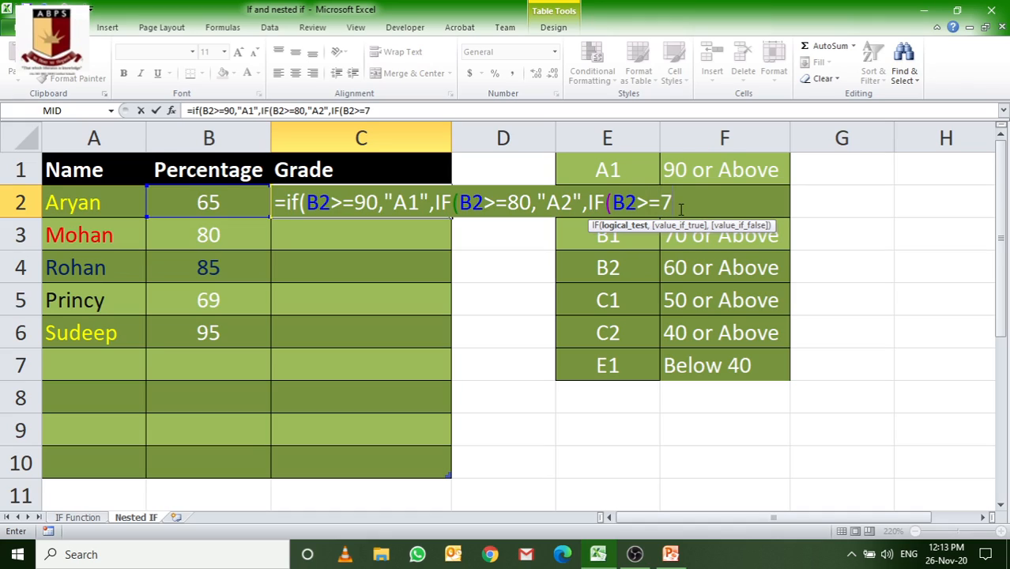
{"action": "type", "text": "0,"}
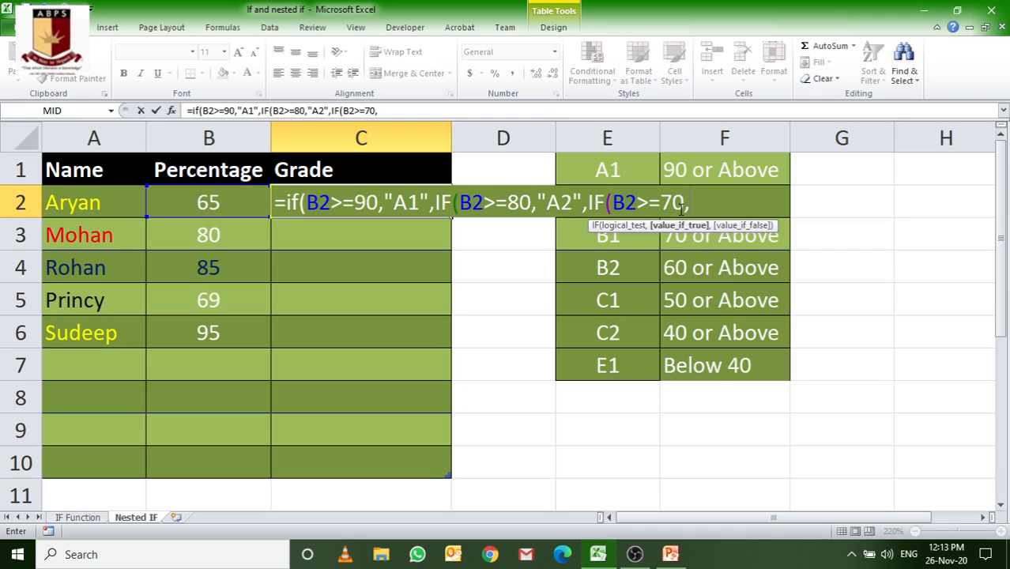
Step: Nest a third IF in the C2 formula that returns "B1" when B2>=70, ending with a comma
{"action": "type", "text": "\"B1\","}
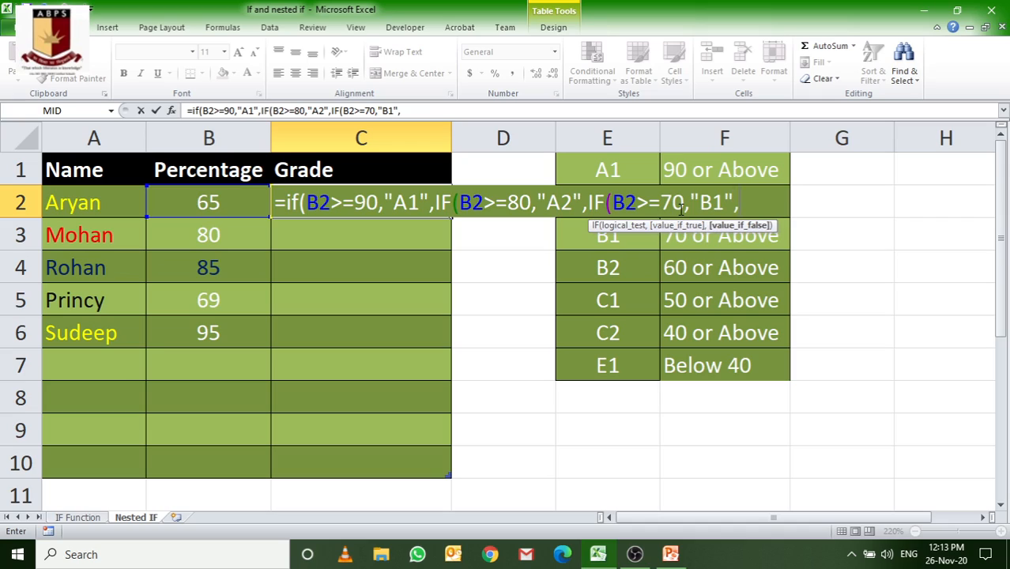
{"action": "type", "text": "IF"}
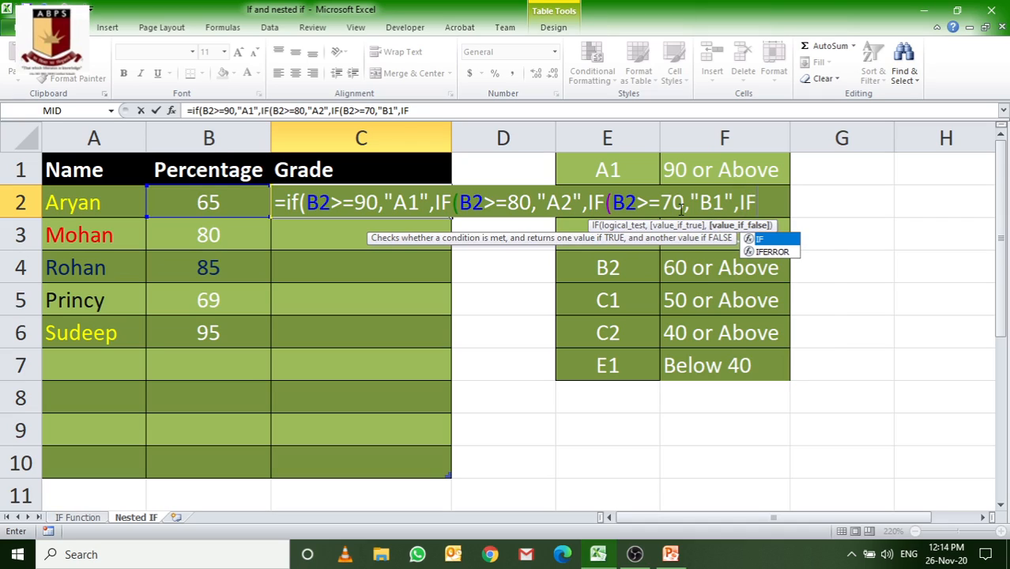
{"action": "type", "text": "("}
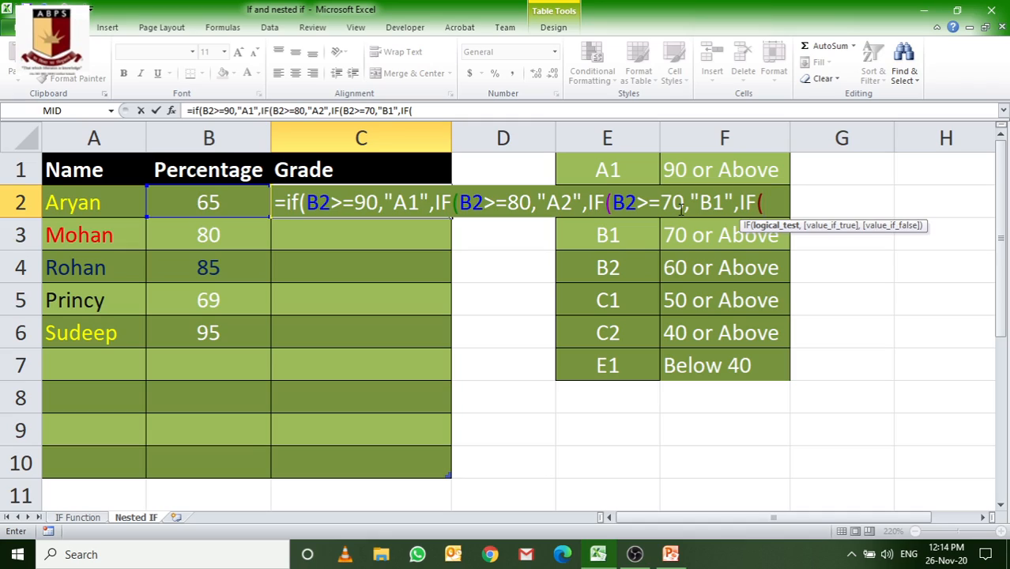
{"action": "type", "text": "B2>="}
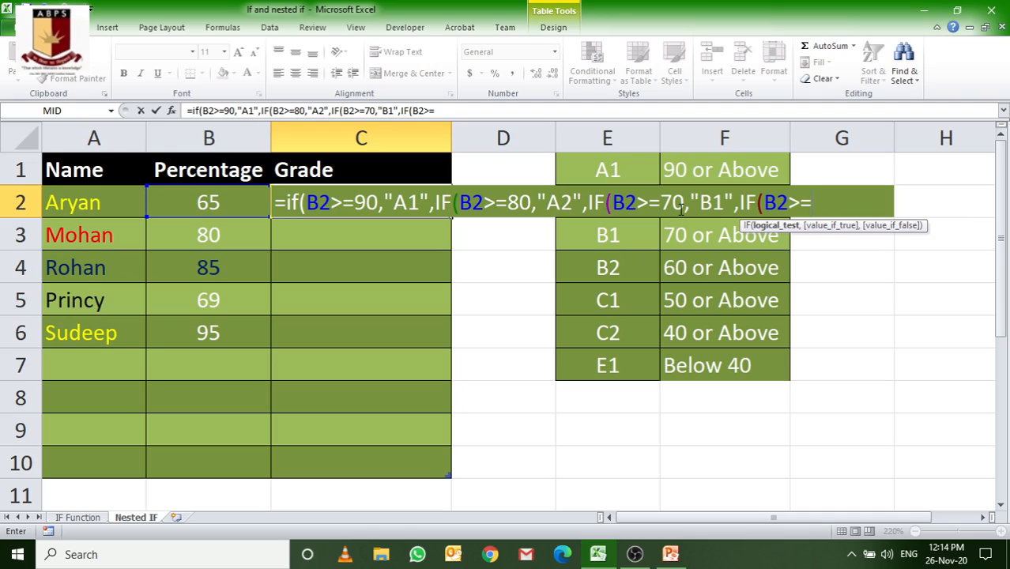
Step: Nest a fourth IF in the C2 formula that returns "B2" when B2>=60, ending with a comma
{"action": "type", "text": "60,"}
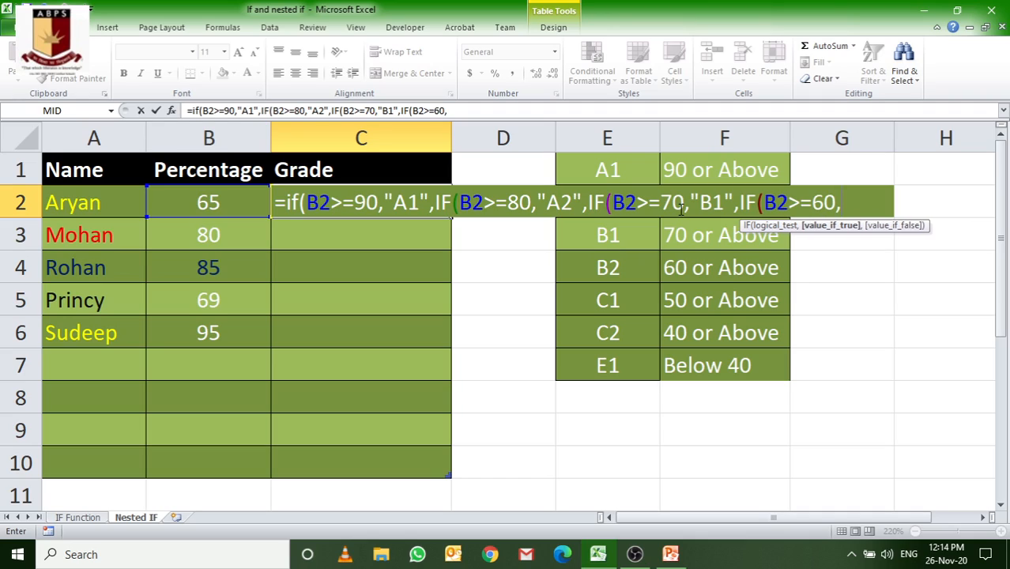
{"action": "type", "text": "\"B2\","}
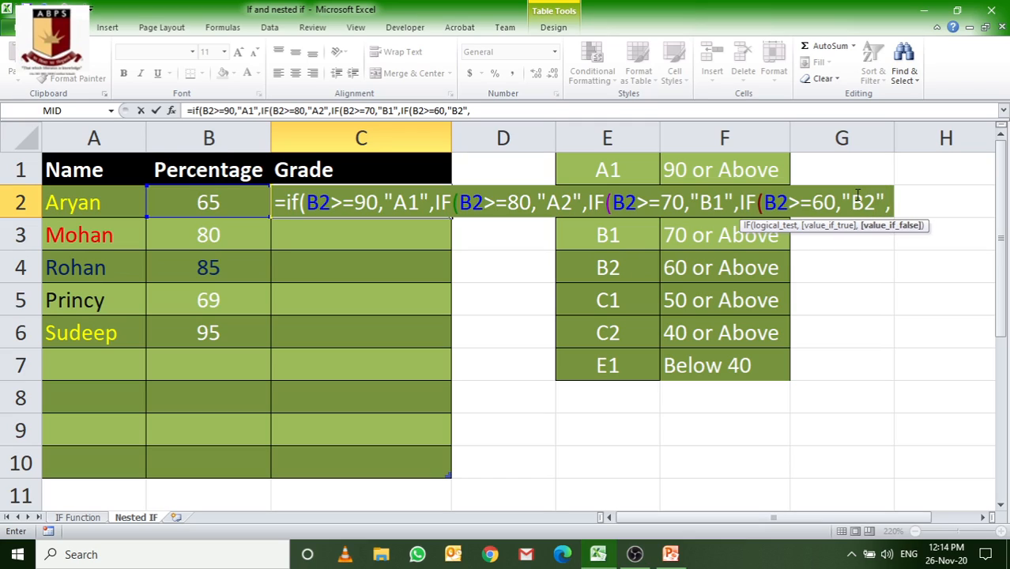
{"action": "type", "text": "IF"}
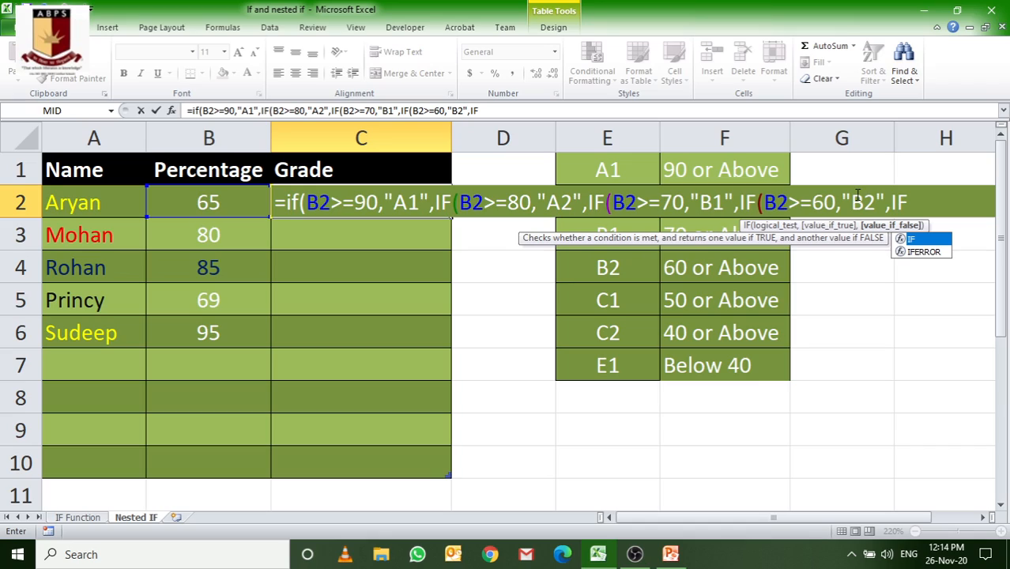
{"action": "type", "text": "("}
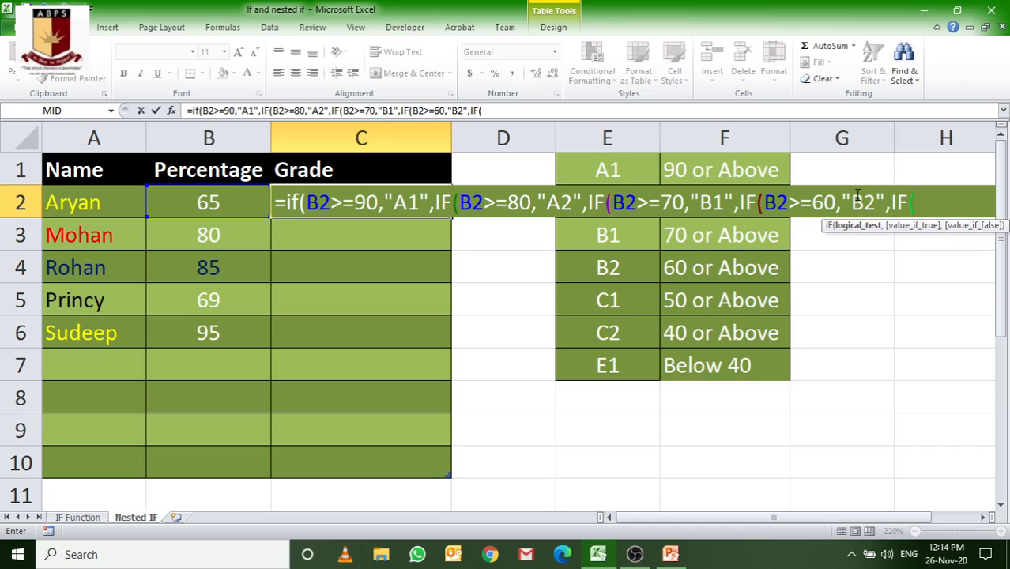
{"action": "type", "text": "B2>=50"}
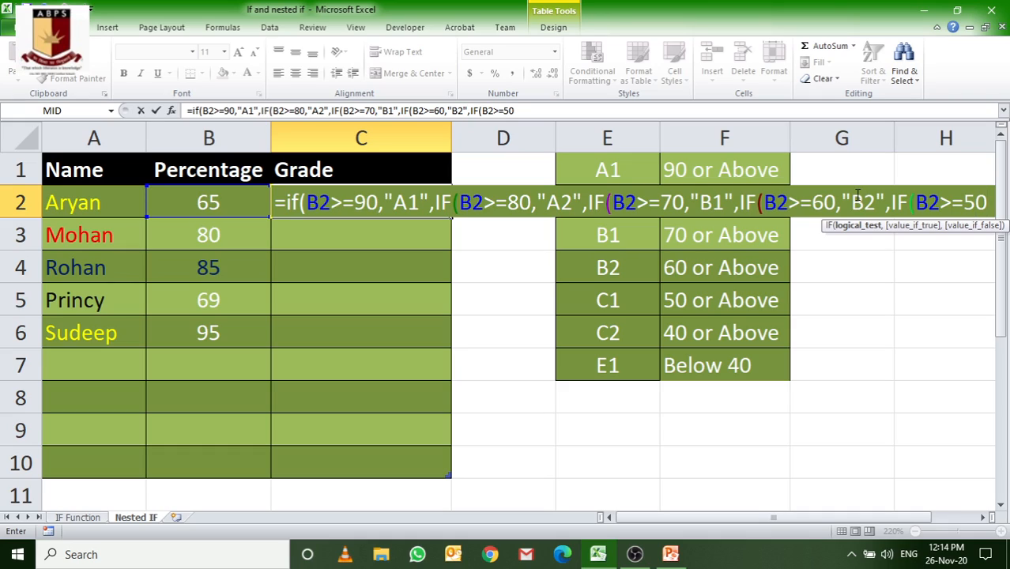
{"action": "type", "text": ","}
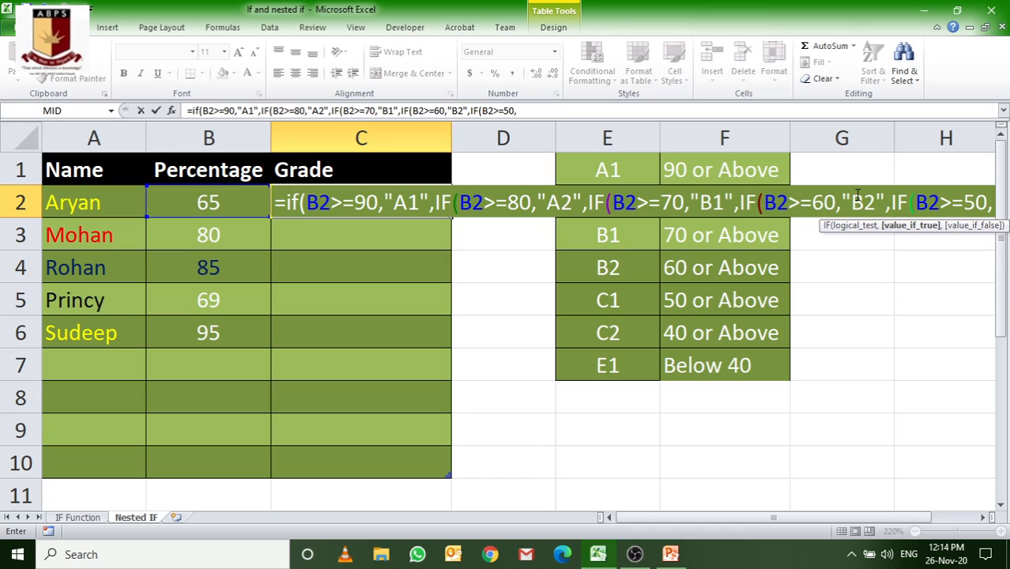
{"action": "type", "text": "\""}
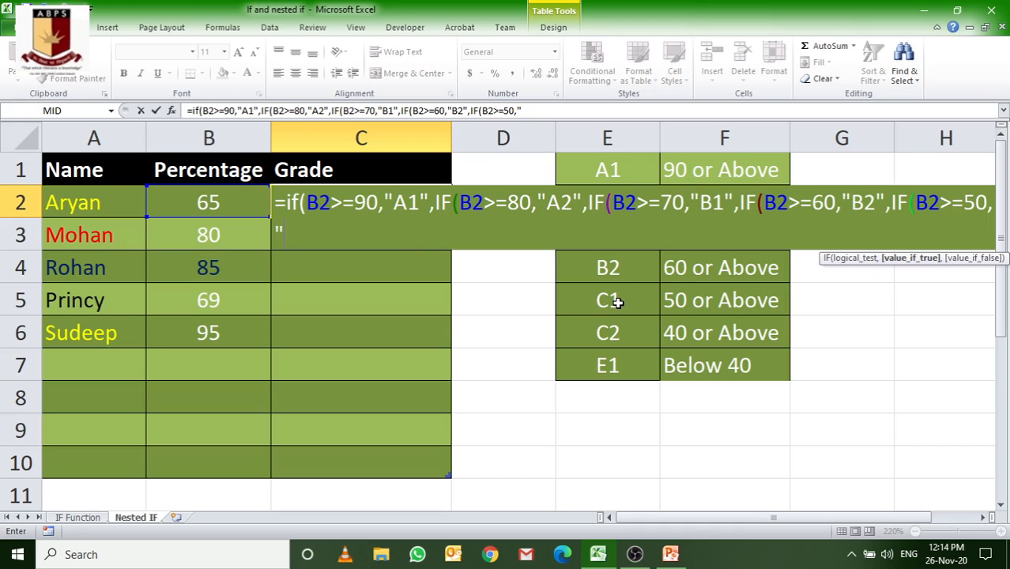
Step: Nest a fifth IF in the C2 formula that returns "C1" when B2>=50, ending with a comma
{"action": "type", "text": "C1"}
{"action": "type", "text": "\","}
{"action": "type", "text": "IF"}
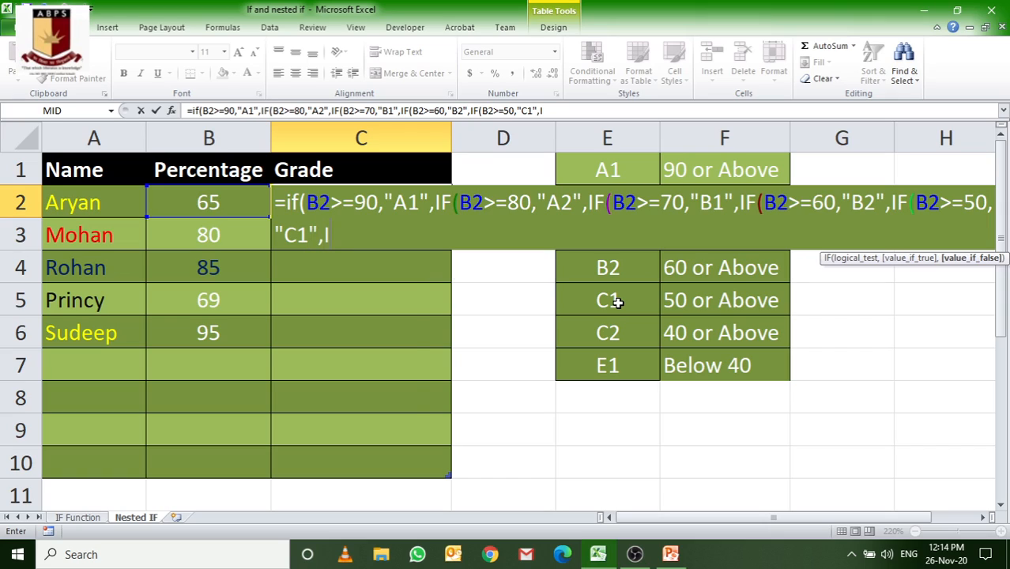
{"action": "type", "text": "("}
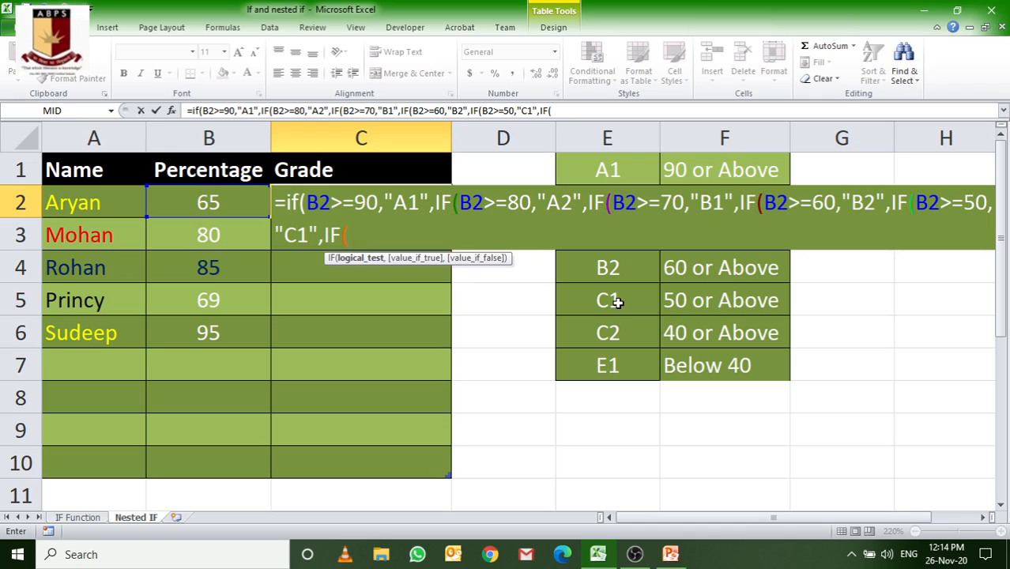
{"action": "type", "text": "B2>="}
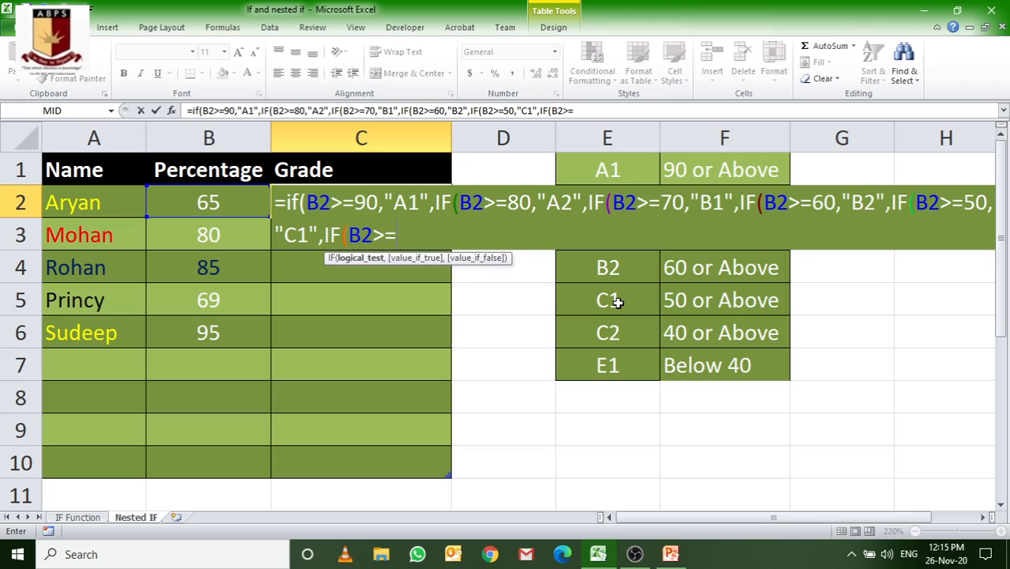
{"action": "type", "text": "40,\""}
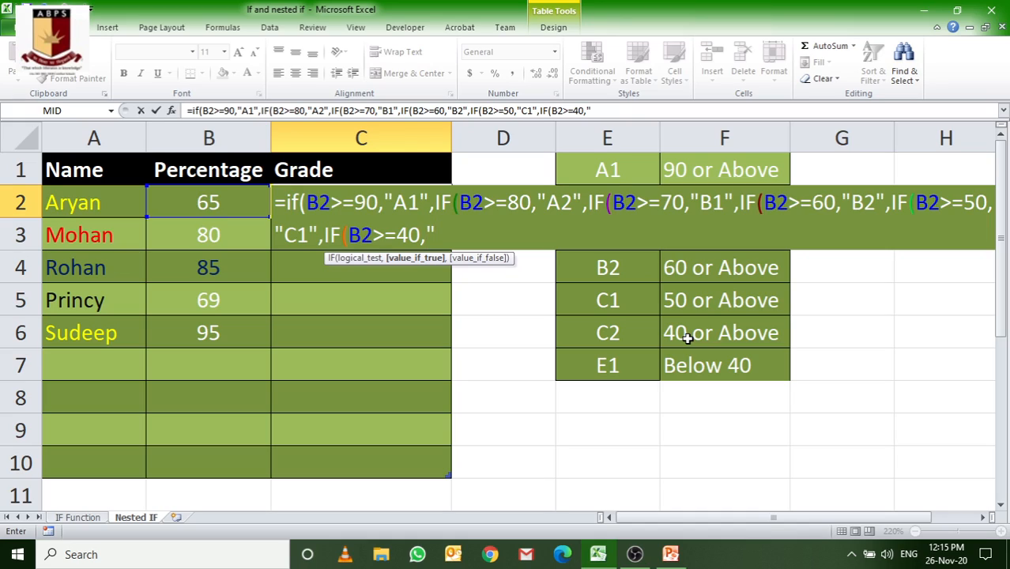
{"action": "type", "text": "C2\","}
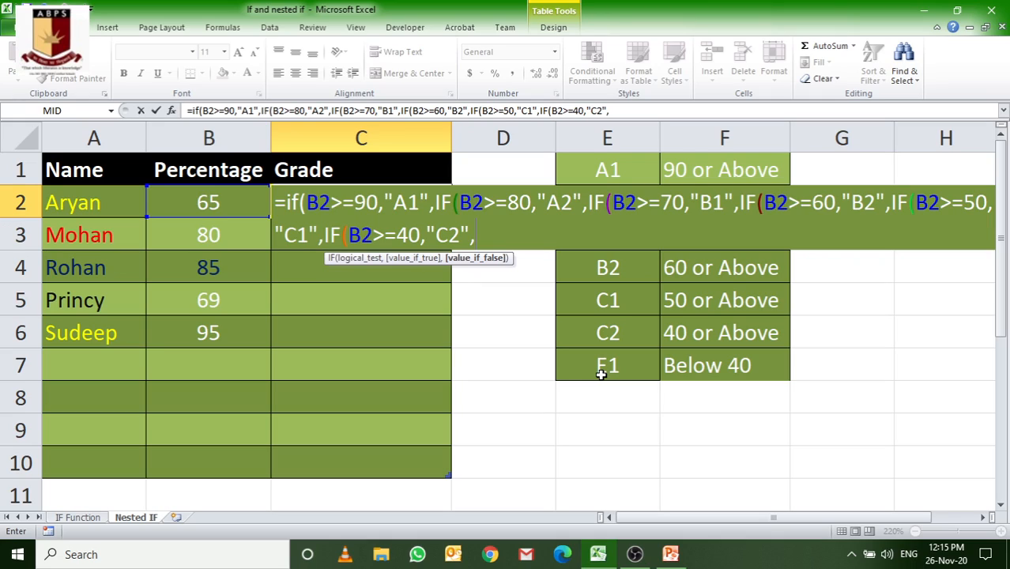
Step: Add "E1" as the final fallback value in the C2 formula, close all six IFs with parentheses and enter it
{"action": "type", "text": "\"E1\"))))))"}
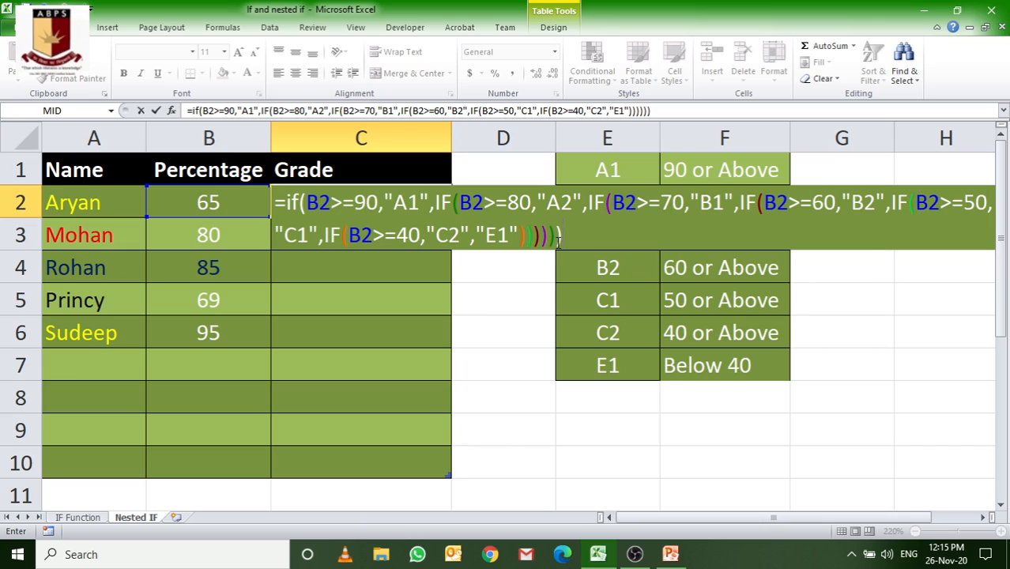
{"action": "key", "text": "Return"}
Step: Clear the automatically filled grades from C3:C10, keeping the formula in C2
{"action": "left_click", "coordinate": [325, 208]}
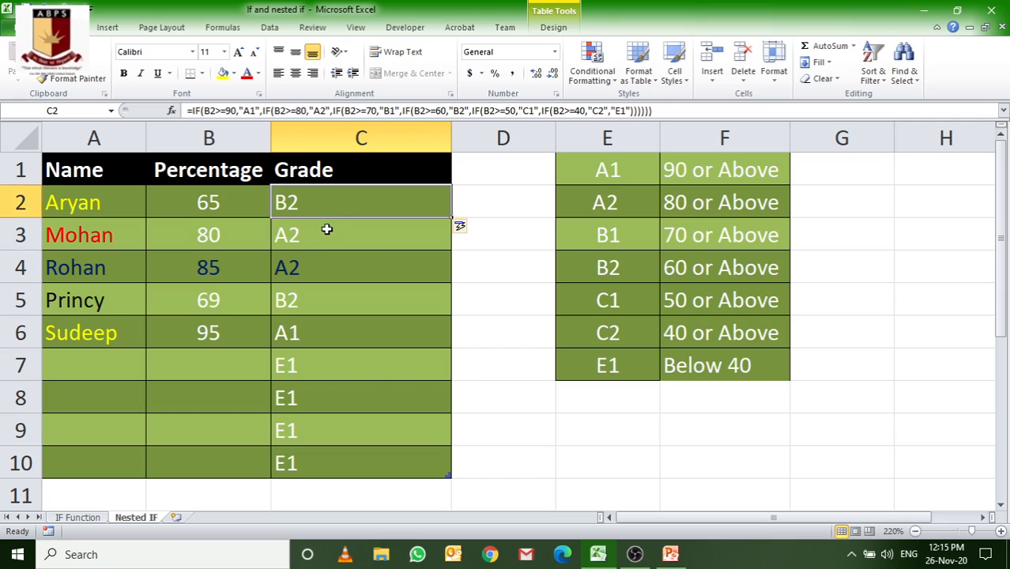
{"action": "left_click_drag", "start_coordinate": [360, 235], "coordinate": [356, 470]}
{"action": "key", "text": "Delete"}
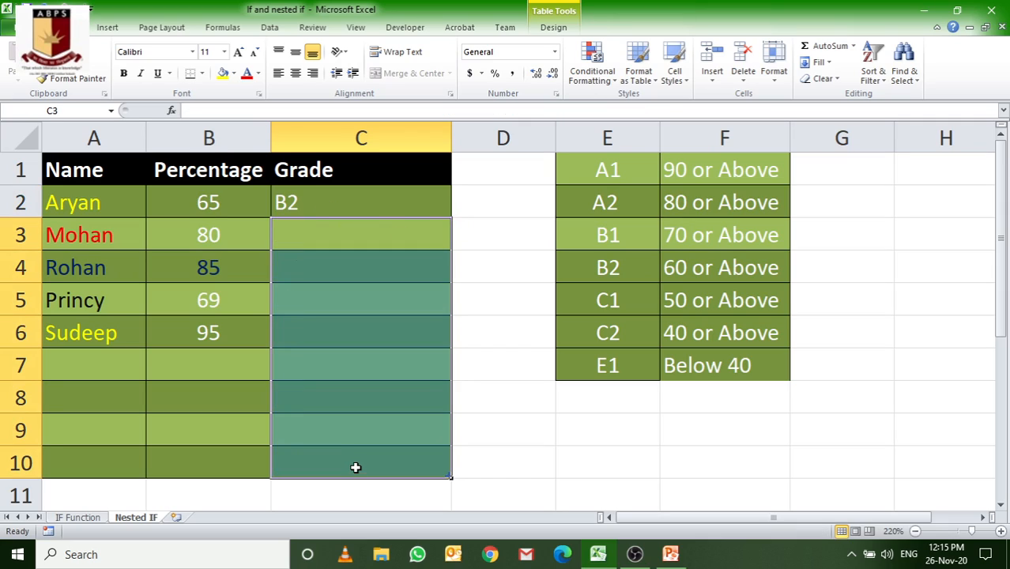
Step: Fill the C2 grade formula down through C6 and centre the grades in C2:C6
{"action": "left_click", "coordinate": [304, 215]}
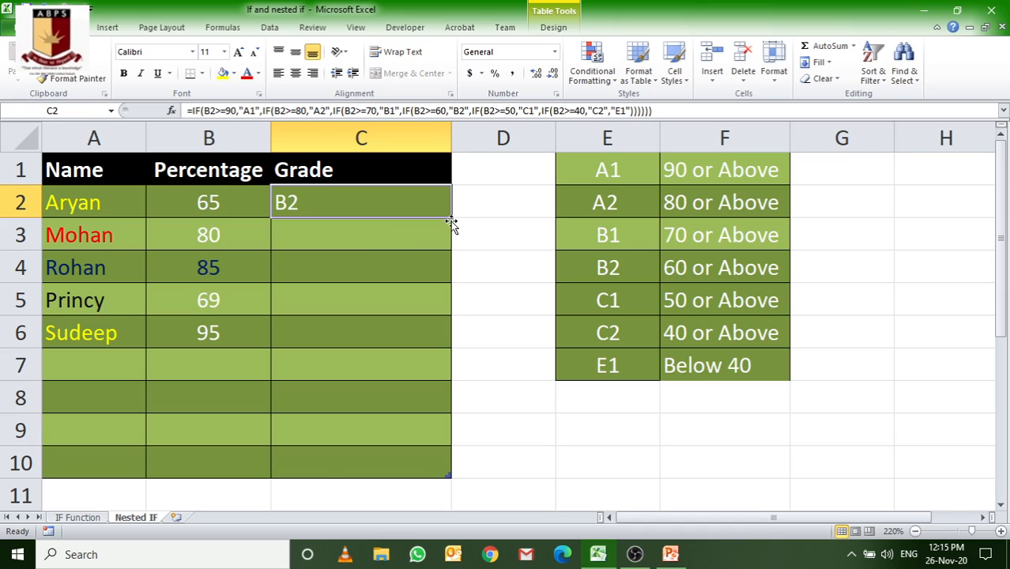
{"action": "left_click_drag", "start_coordinate": [451, 221], "coordinate": [444, 343]}
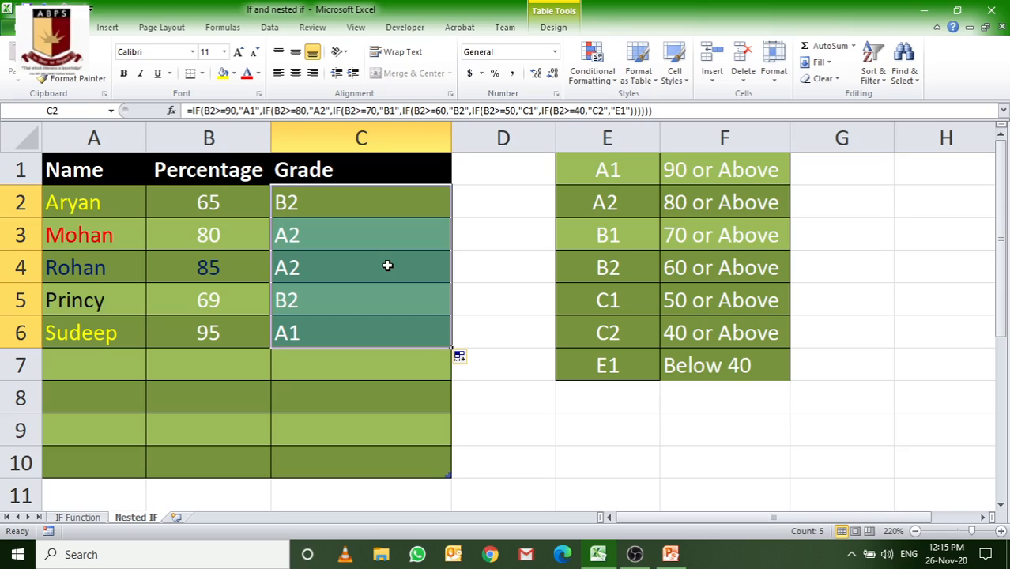
{"action": "left_click", "coordinate": [295, 72]}
Step: Set the percentage in B3 to 90
{"action": "left_click", "coordinate": [239, 228]}
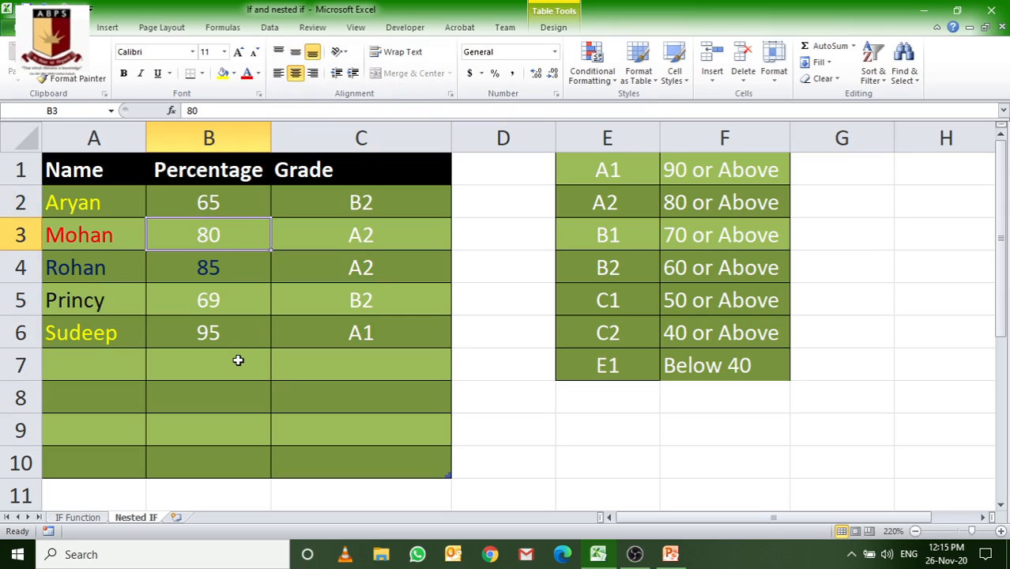
{"action": "type", "text": "90"}
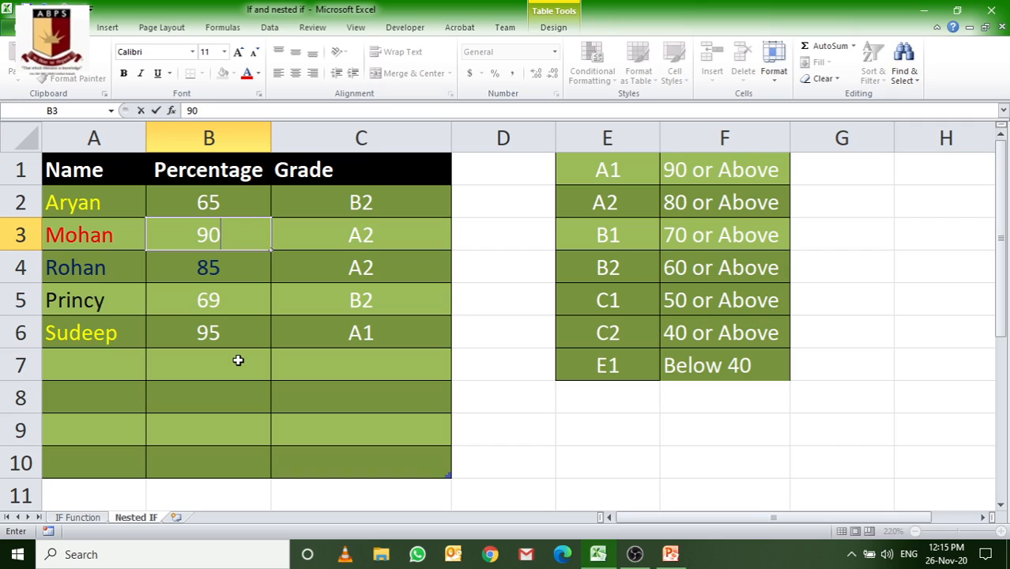
{"action": "key", "text": "Return"}
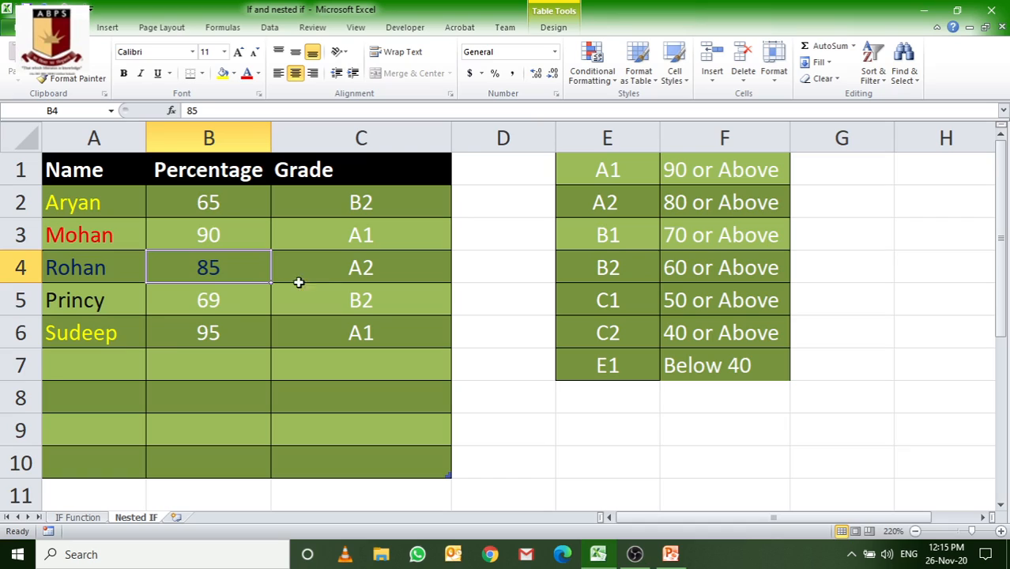
Step: Set the percentage in B6 to 39.99
{"action": "left_click", "coordinate": [204, 332]}
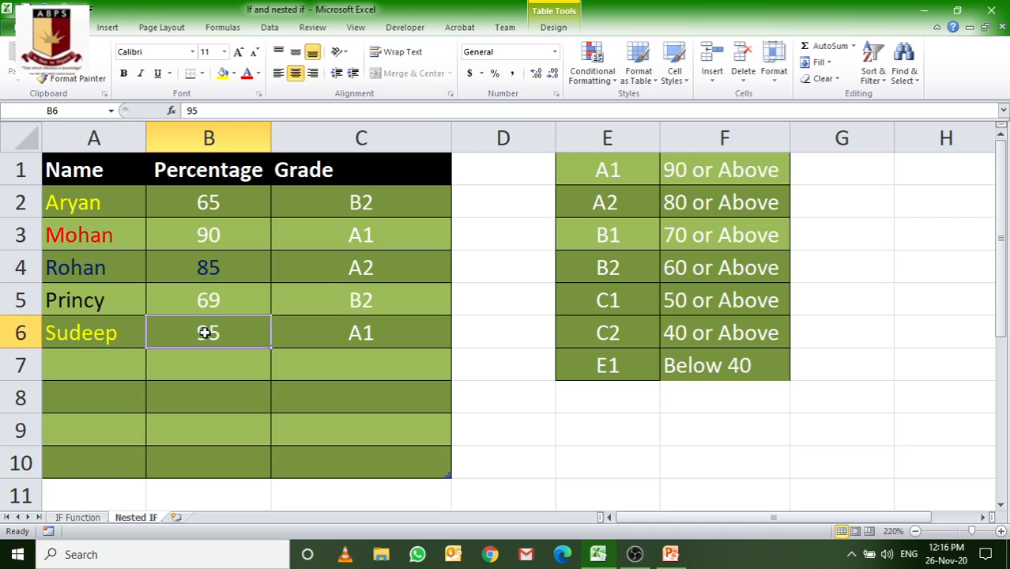
{"action": "type", "text": "39.99"}
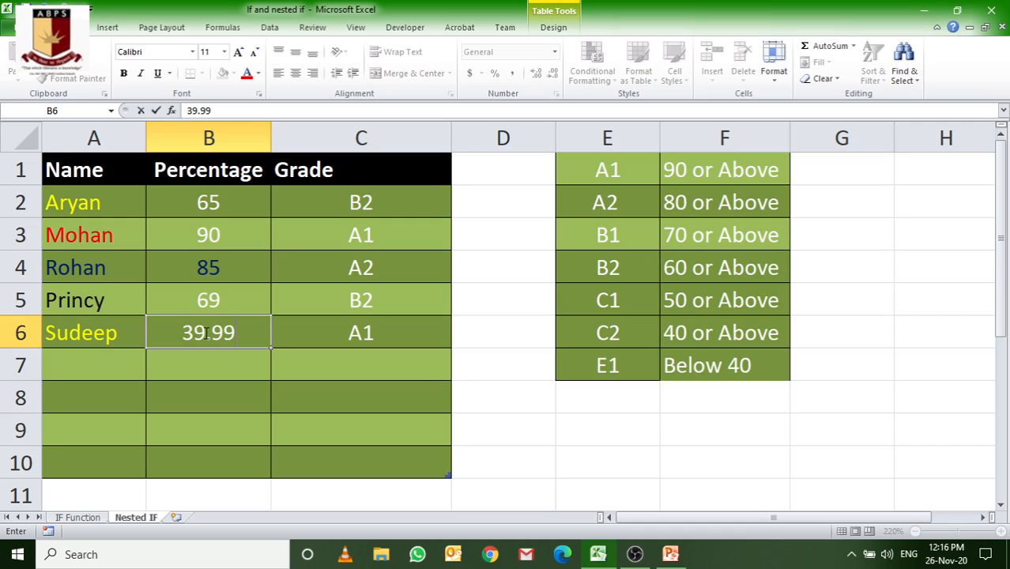
{"action": "key", "text": "Return"}
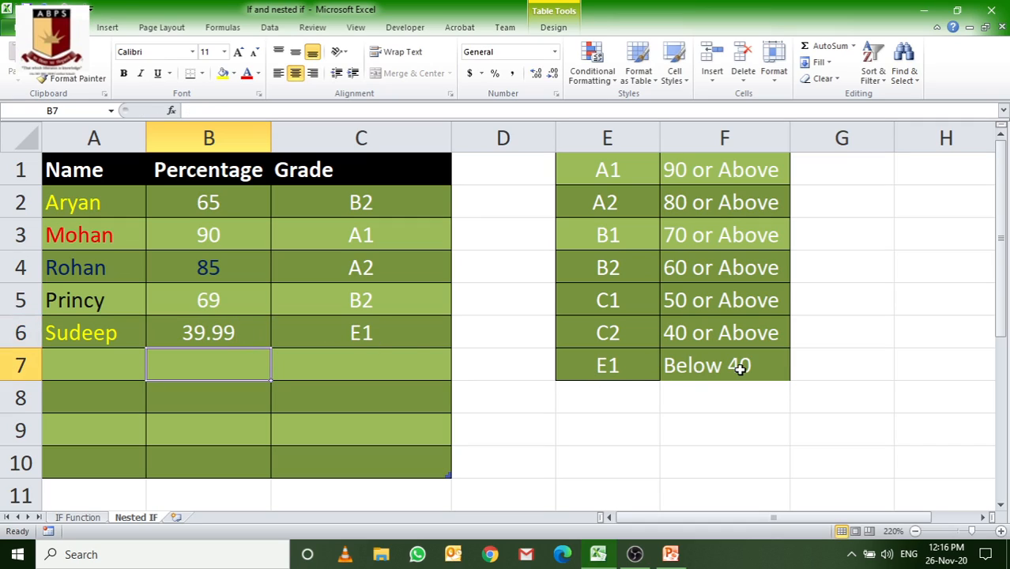
Step: Set the percentage in B6 to 40
{"action": "left_click", "coordinate": [194, 328]}
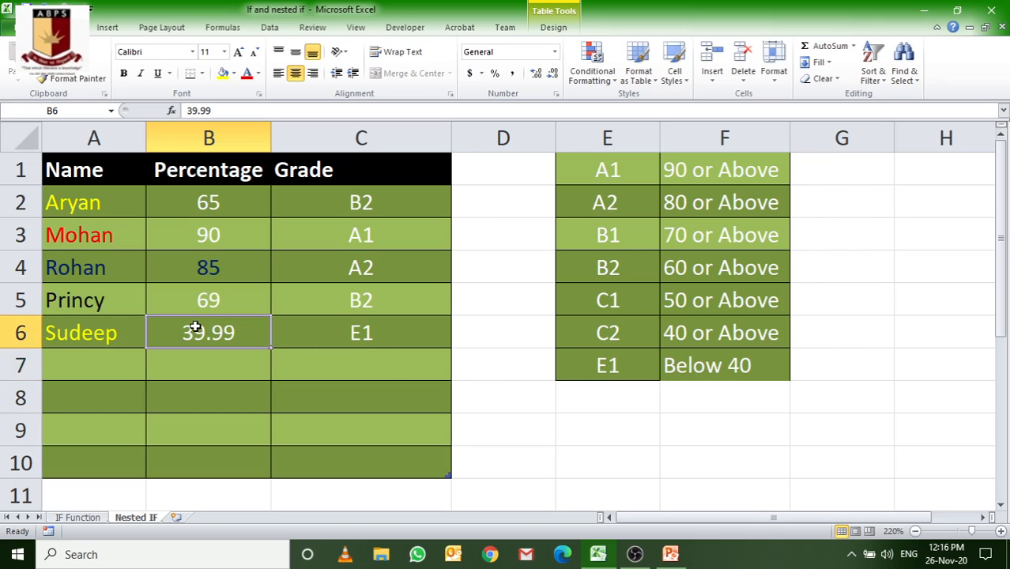
{"action": "type", "text": "40"}
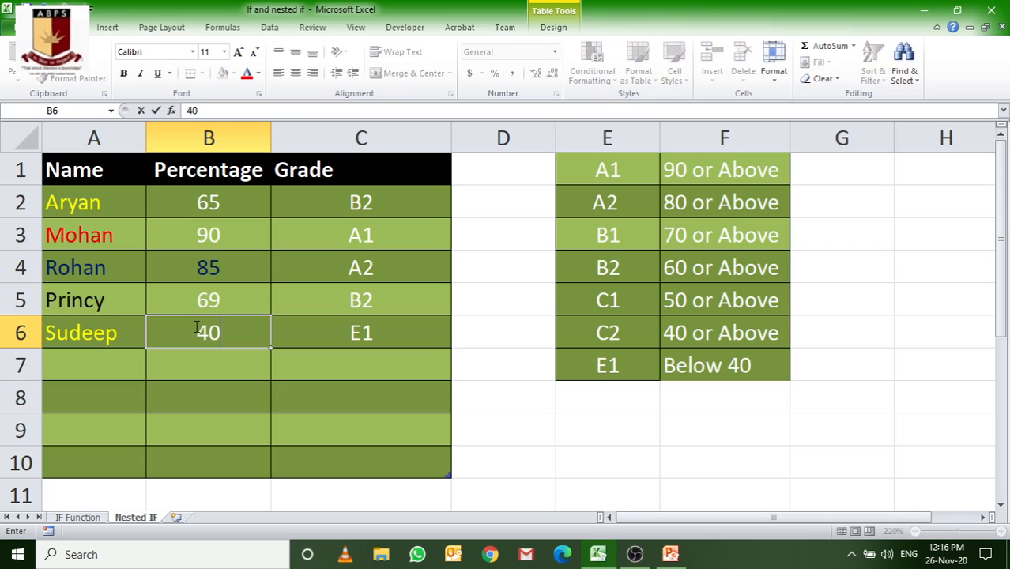
{"action": "key", "text": "Return"}
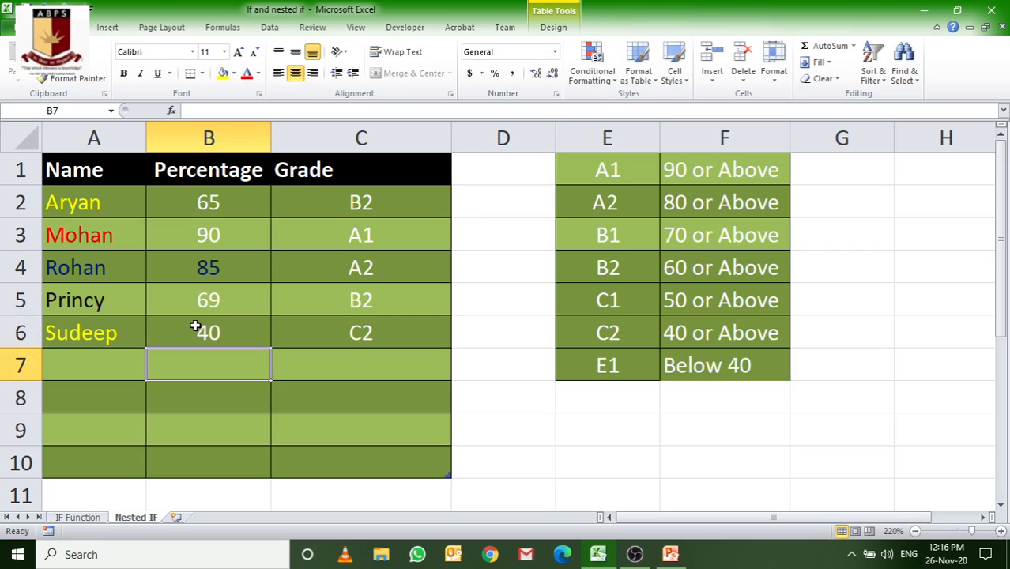
Step: Open the C2 formula in the cell to review it, and switch to the PowerPoint slide on the Nested IF Function
{"action": "left_click", "coordinate": [355, 207]}
{"action": "double_click", "coordinate": [356, 206]}
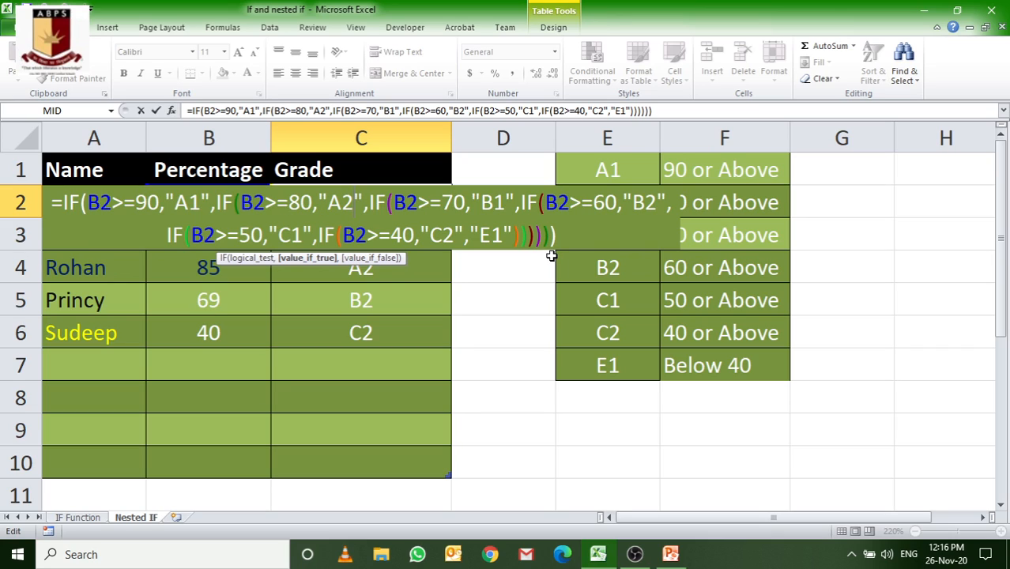
{"action": "key", "text": "alt+Tab"}
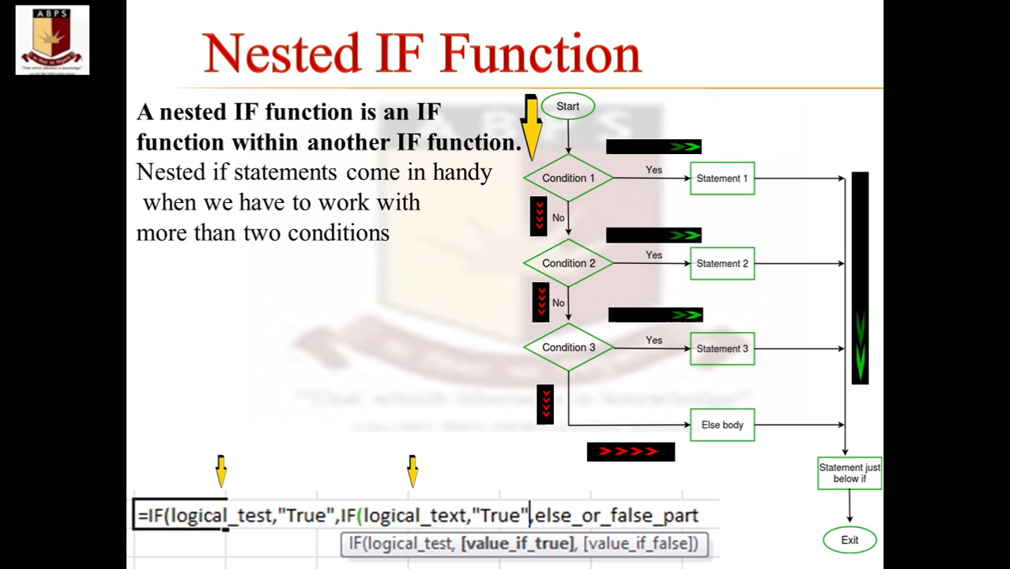